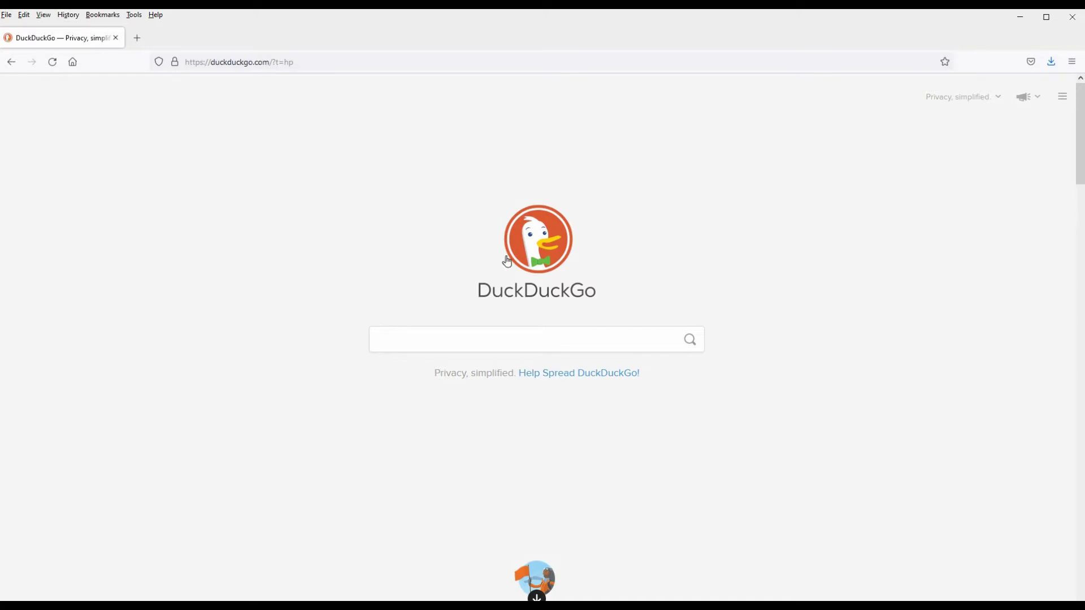
Search the web for "blender" and open the official blender.org website
{"action": "left_click", "coordinate": [466, 348]}
{"action": "type", "text": "blende"}
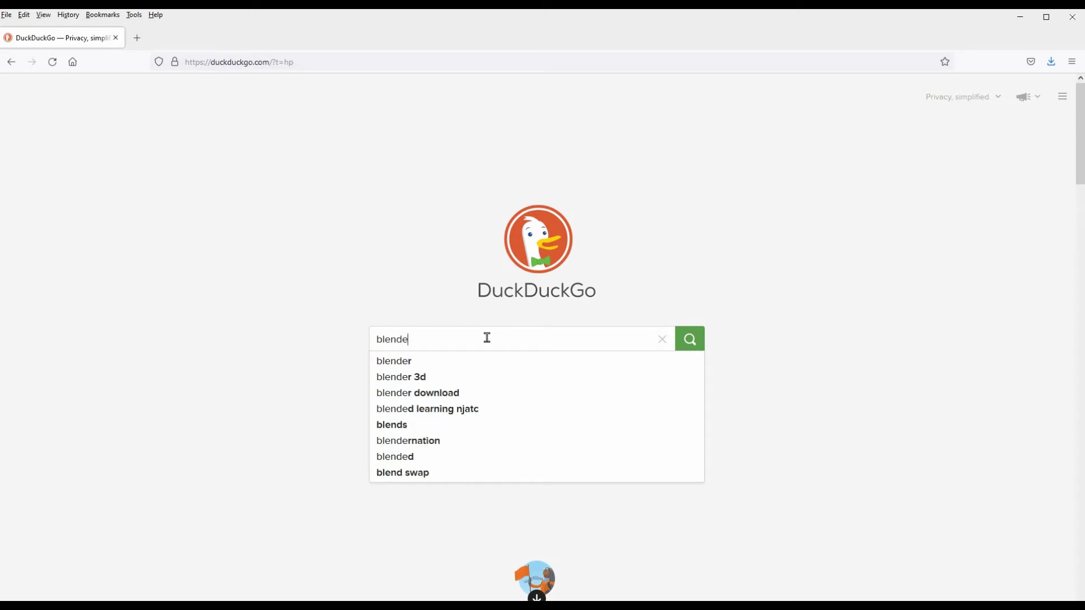
{"action": "type", "text": "r"}
{"action": "key", "text": "Return"}
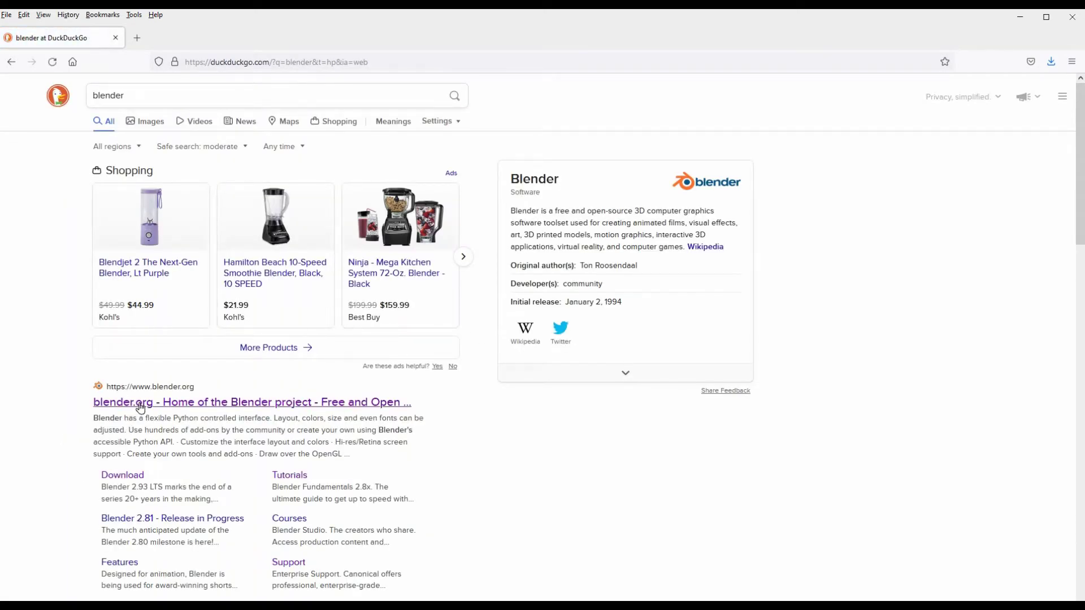
{"action": "left_click", "coordinate": [141, 408]}
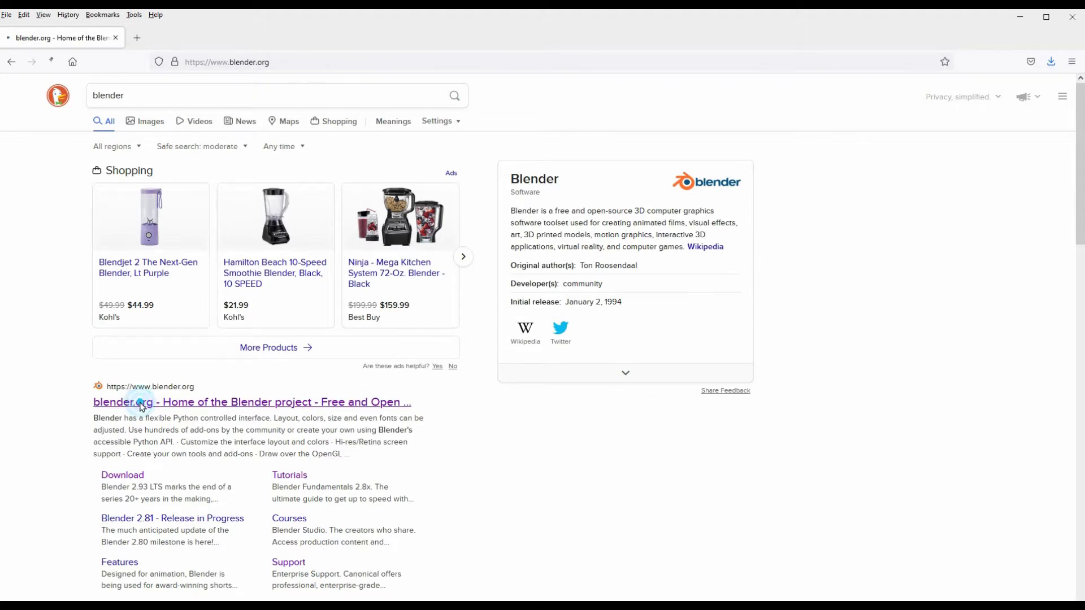
Download the Blender 2.93.6 Windows installer from blender.org and save the file
{"action": "left_click", "coordinate": [306, 400]}
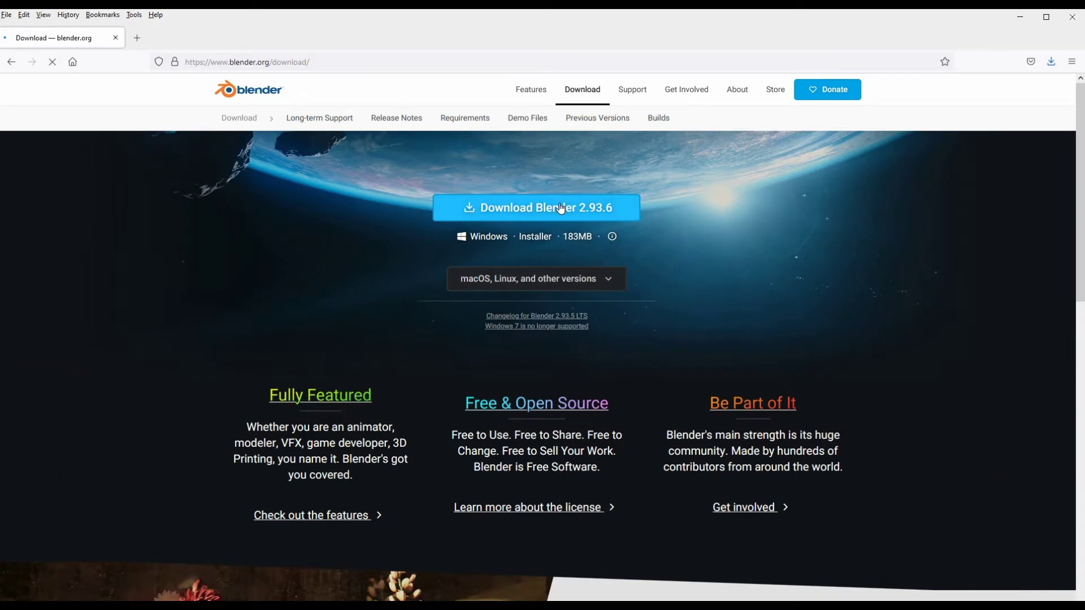
{"action": "left_click", "coordinate": [568, 204]}
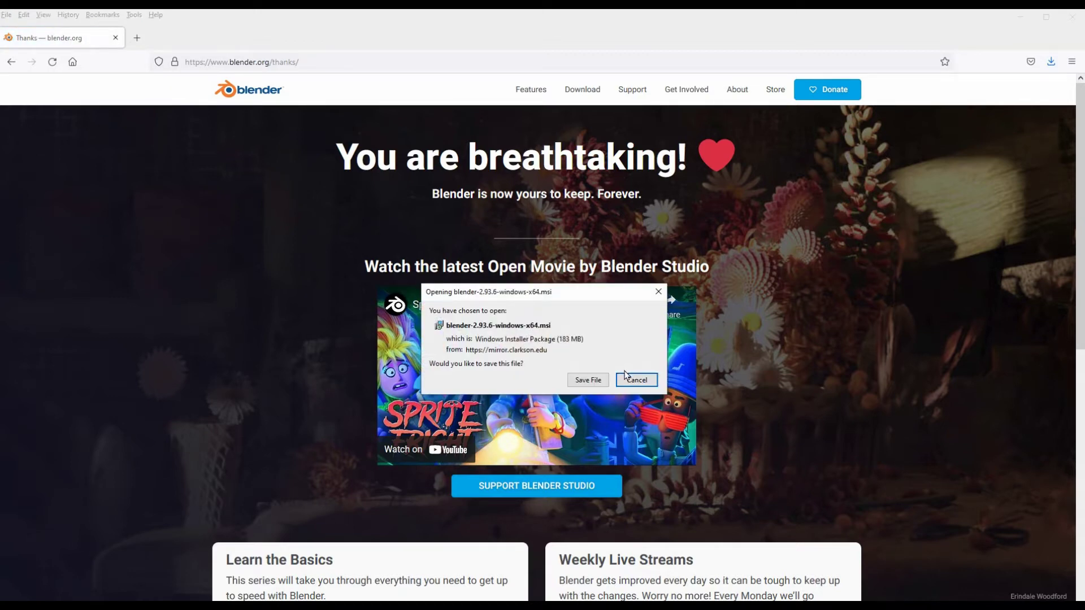
{"action": "left_click", "coordinate": [589, 383]}
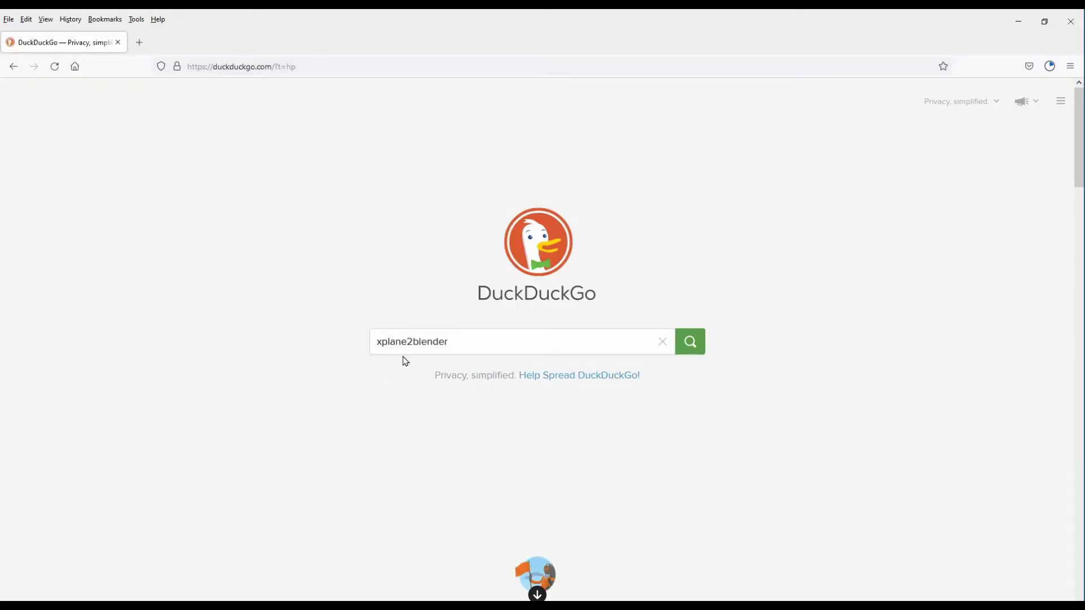
Search the web for "xplane2blender" and open the X-Plane/XPlane2Blender GitHub repository in a new tab
{"action": "left_click", "coordinate": [691, 342]}
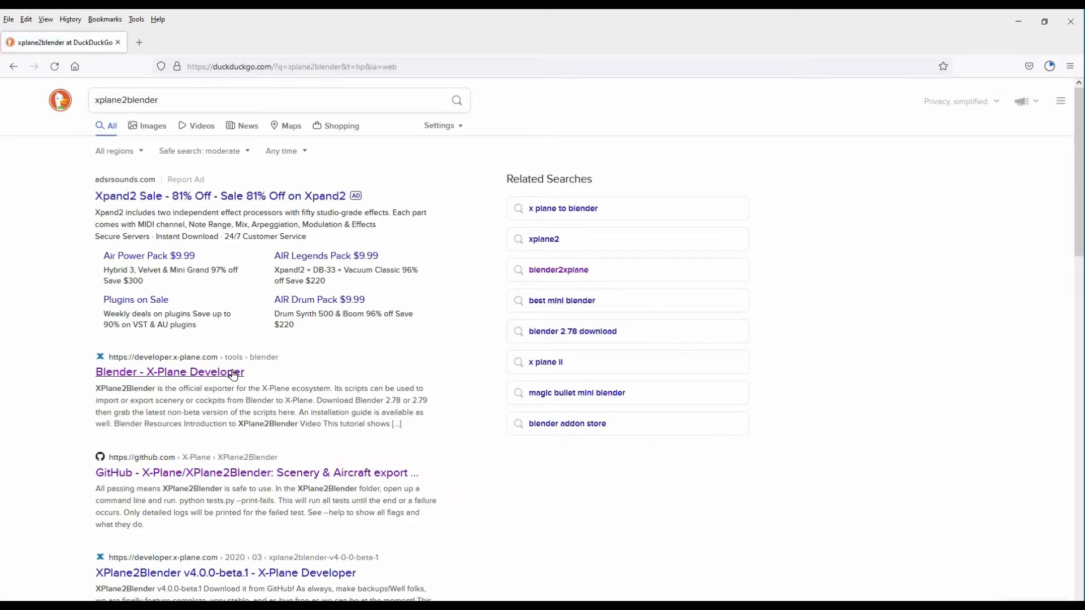
{"action": "left_click", "coordinate": [198, 473]}
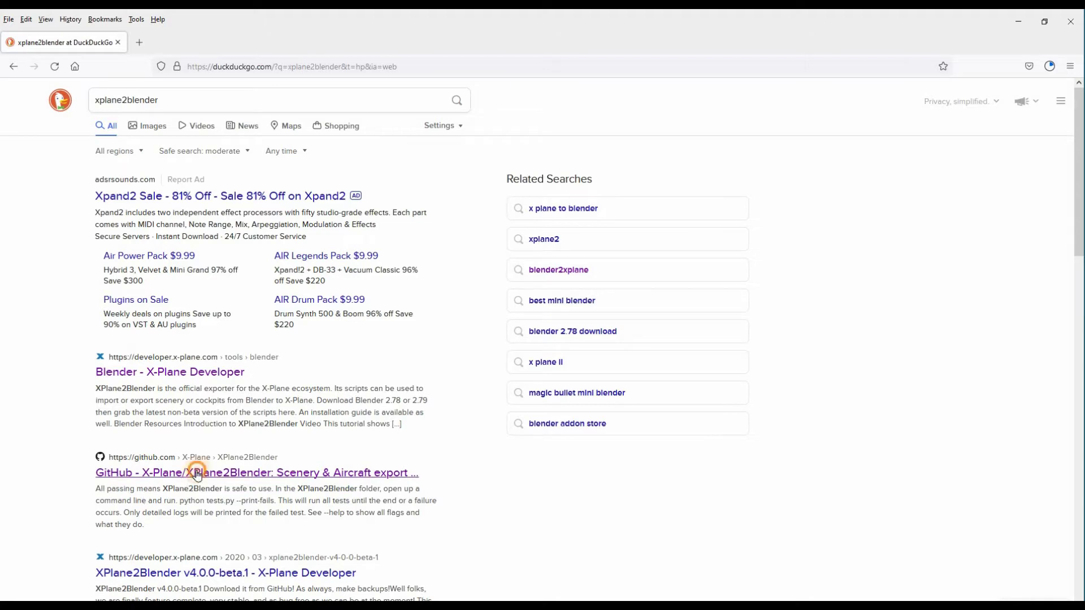
{"action": "right_click", "coordinate": [197, 474]}
{"action": "left_click", "coordinate": [235, 312]}
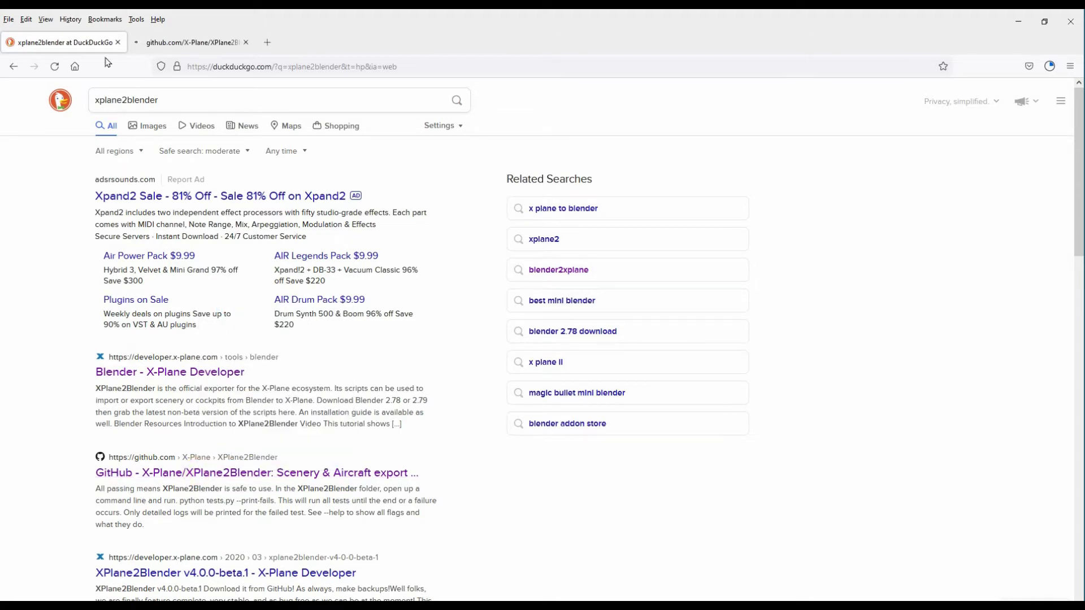
{"action": "left_click", "coordinate": [178, 43]}
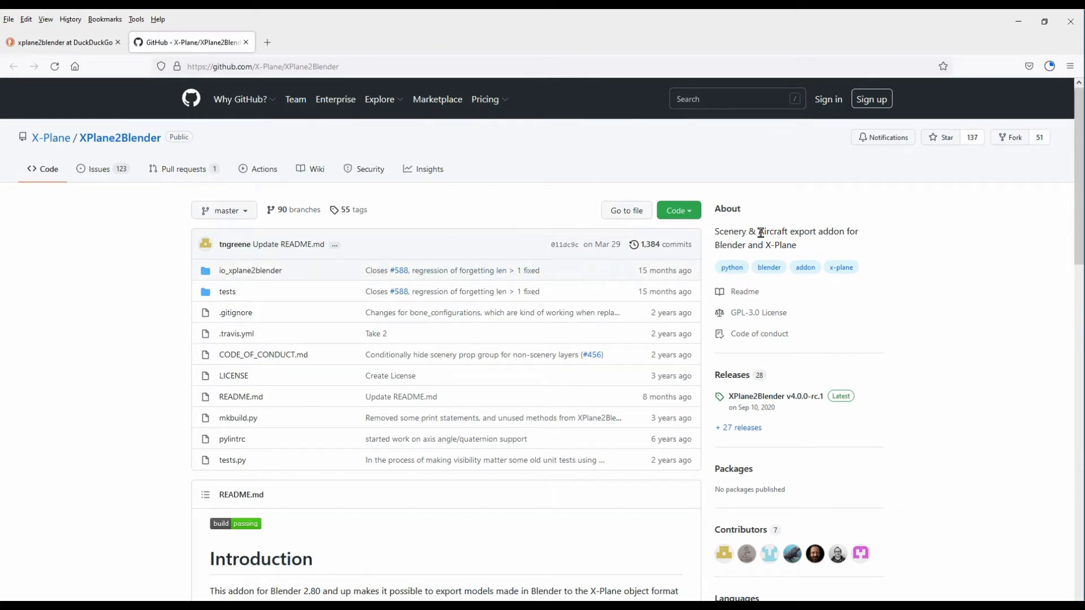
Download the XPlane2Blender repository as a ZIP and save XPlane2Blender-master.zip
{"action": "left_click", "coordinate": [690, 213]}
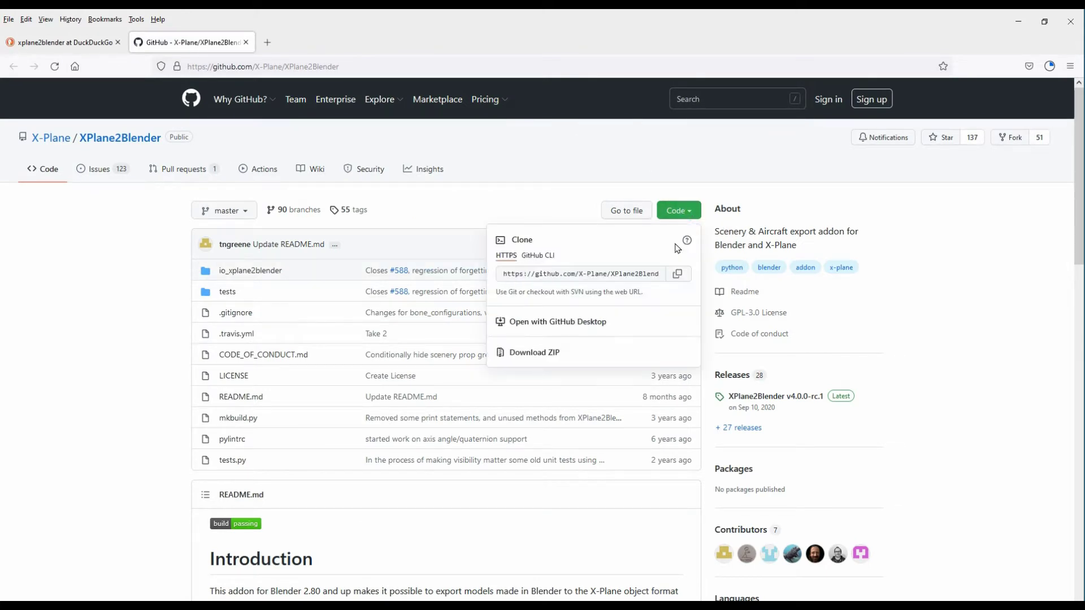
{"action": "left_click", "coordinate": [535, 354]}
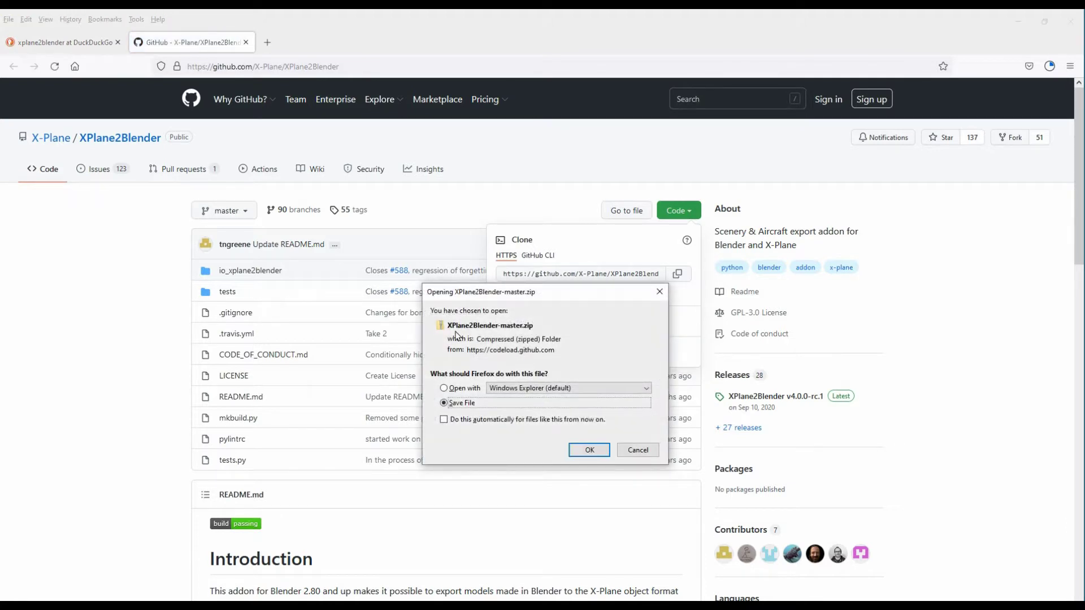
{"action": "left_click", "coordinate": [589, 450]}
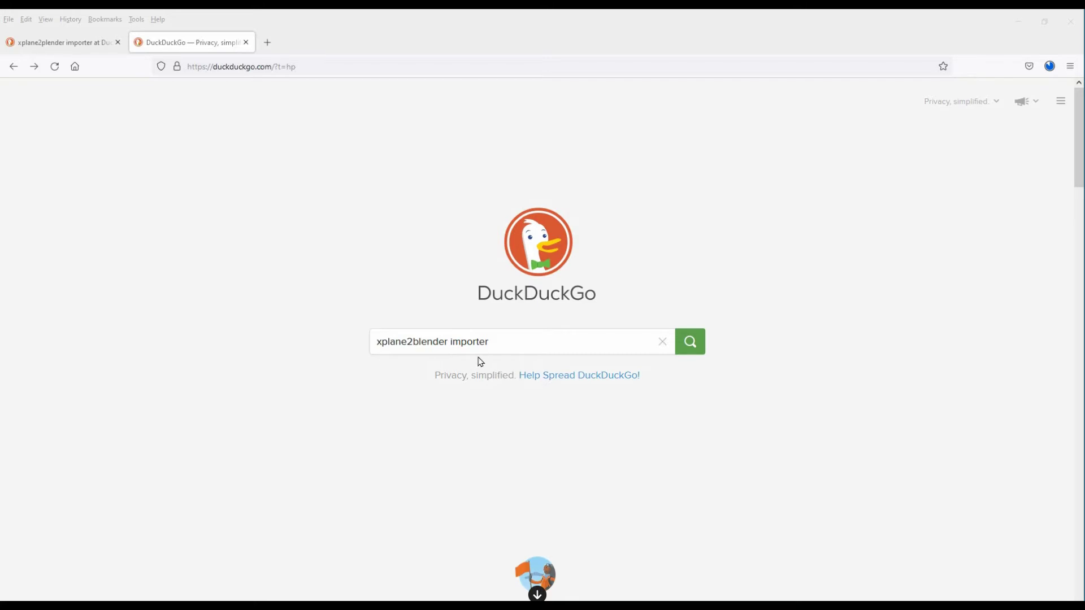
Search the web for "xplane2blender importer" and open the Xplane2Blender_Importer GitHub repository in a new tab
{"action": "left_click", "coordinate": [690, 342]}
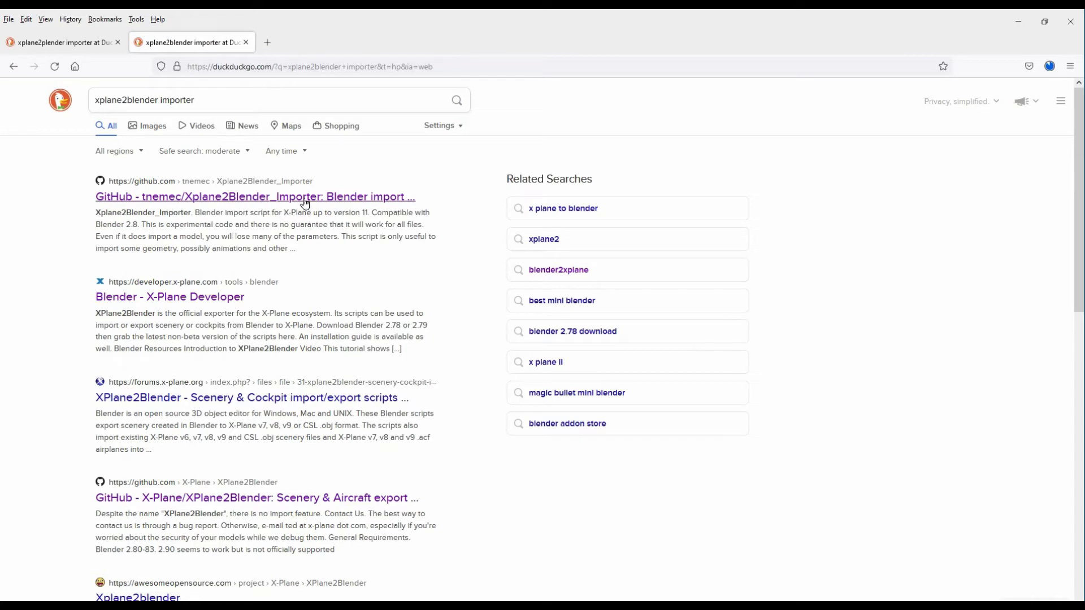
{"action": "left_click", "coordinate": [253, 198]}
{"action": "right_click", "coordinate": [253, 199]}
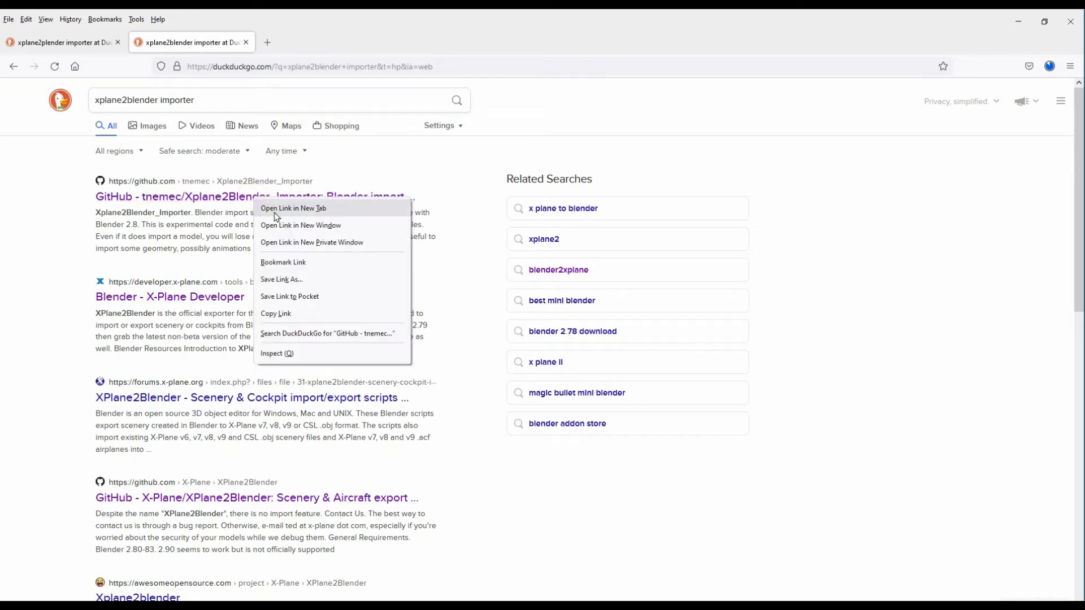
{"action": "left_click", "coordinate": [276, 210]}
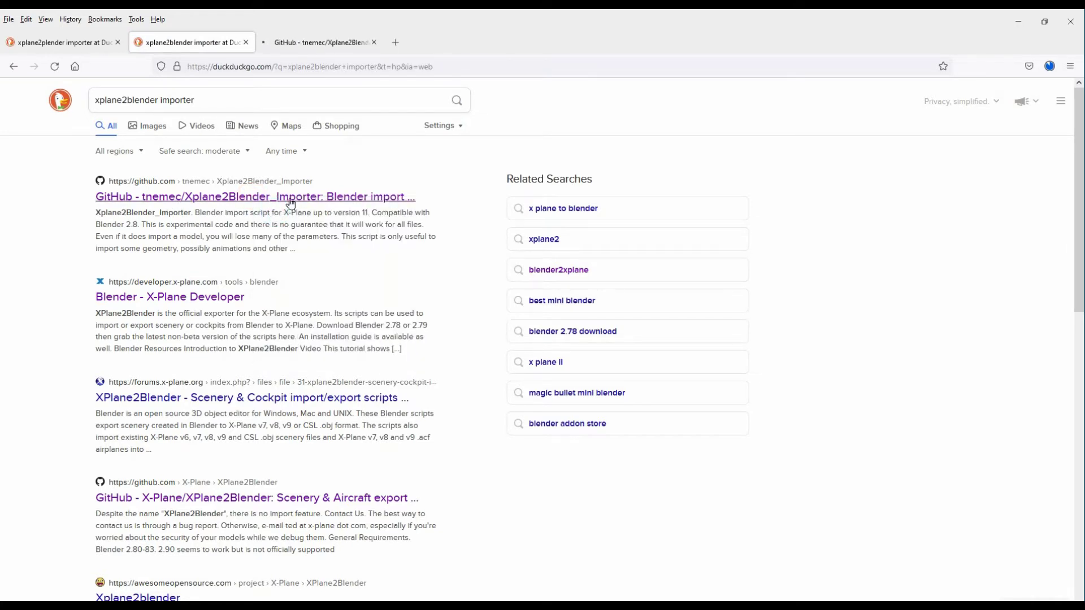
{"action": "left_click", "coordinate": [316, 48]}
Download the importer repository as a ZIP and save Xplane2Blender_Importer-master.zip
{"action": "left_click", "coordinate": [692, 215]}
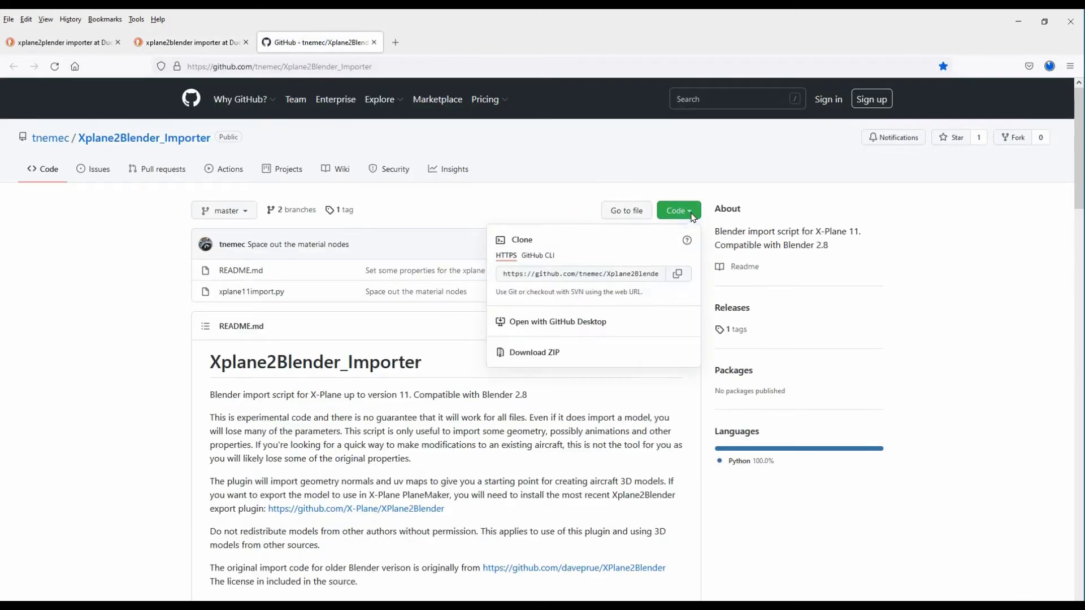
{"action": "left_click", "coordinate": [540, 355]}
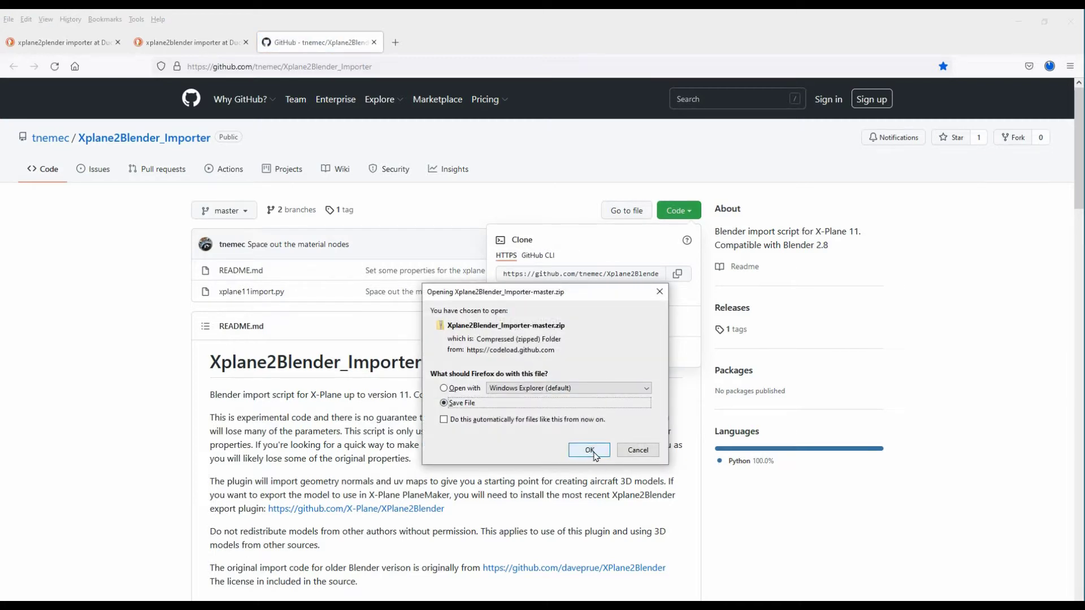
{"action": "left_click", "coordinate": [590, 450]}
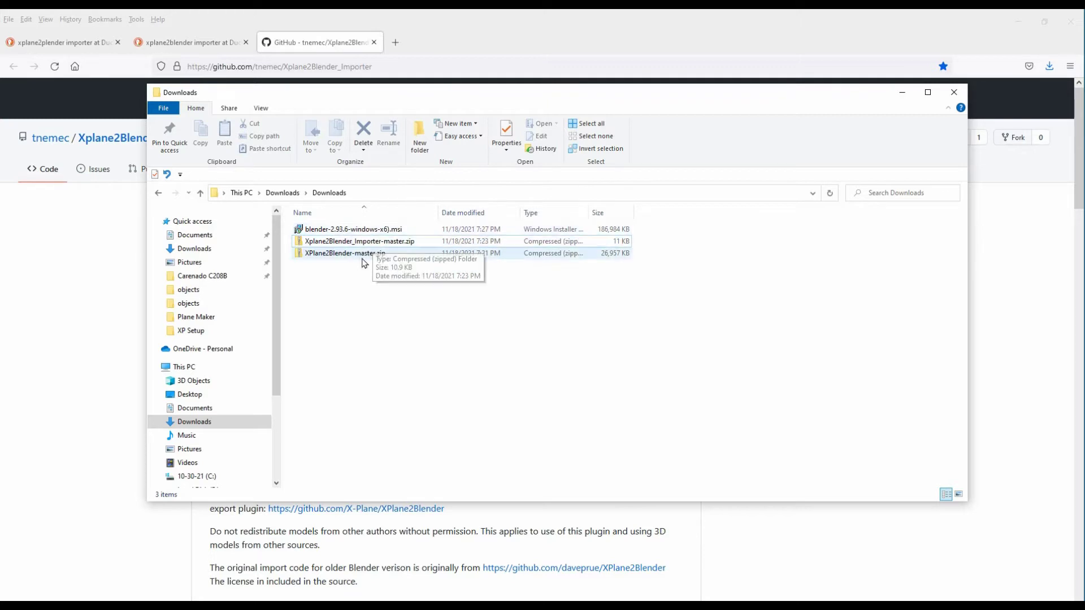
Launch the Blender 2.93.6 installer from the Downloads folder and accept its license agreement
{"action": "double_click", "coordinate": [343, 234]}
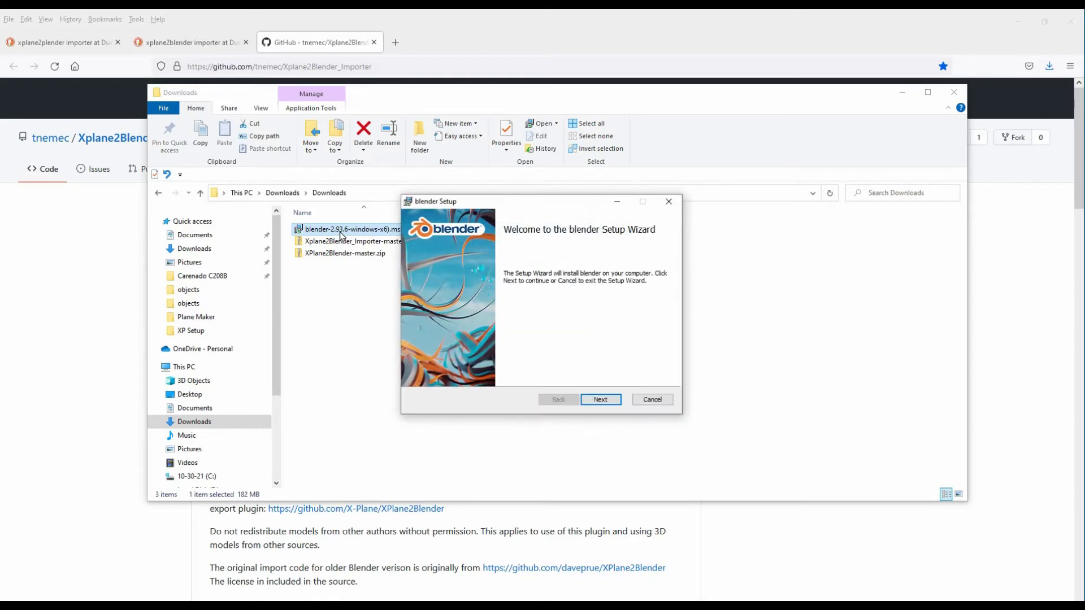
{"action": "left_click", "coordinate": [599, 400]}
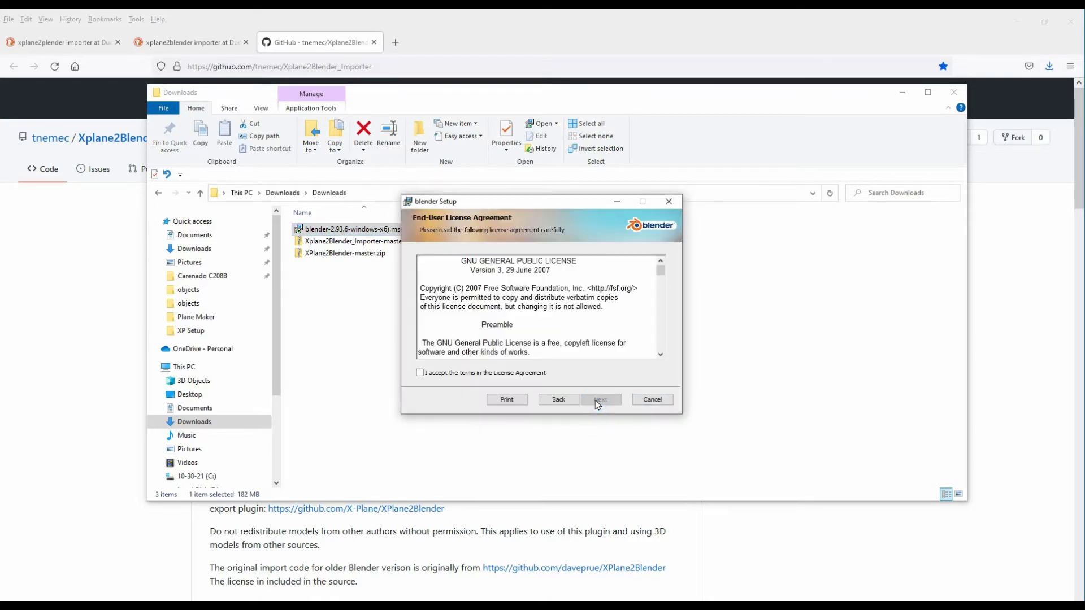
{"action": "left_click", "coordinate": [420, 373]}
{"action": "left_click", "coordinate": [601, 400]}
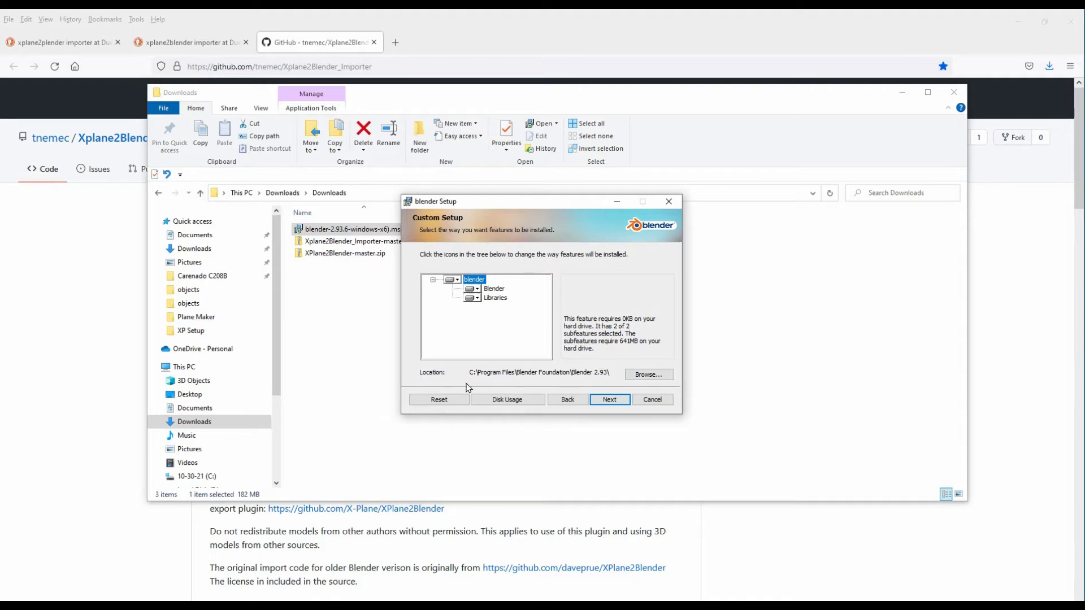
Change the Blender installation location to C:\BlenderTest\
{"action": "left_click", "coordinate": [653, 376]}
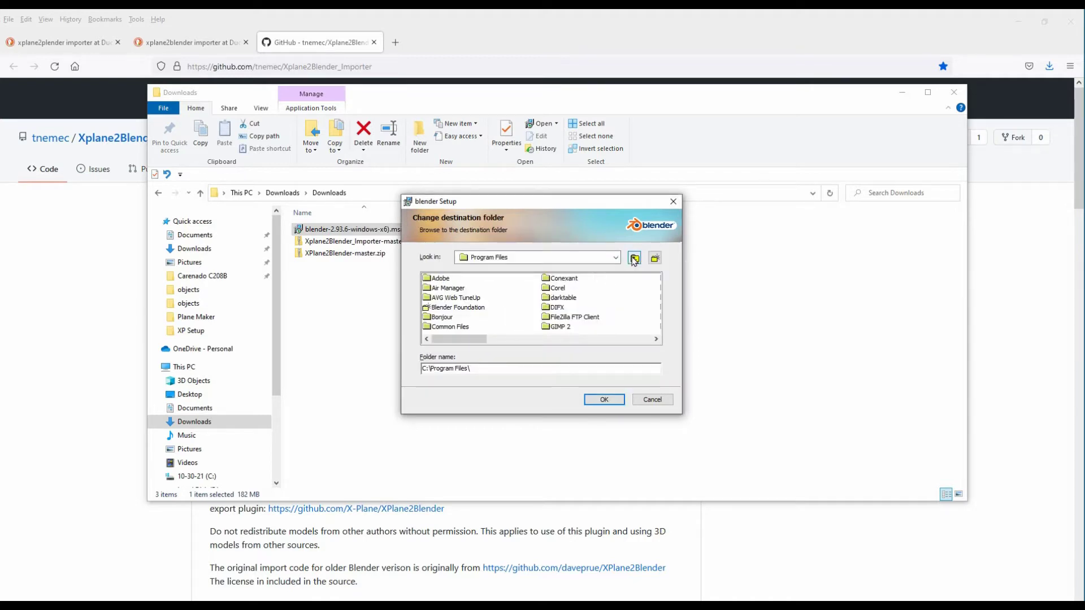
{"action": "left_click", "coordinate": [634, 259]}
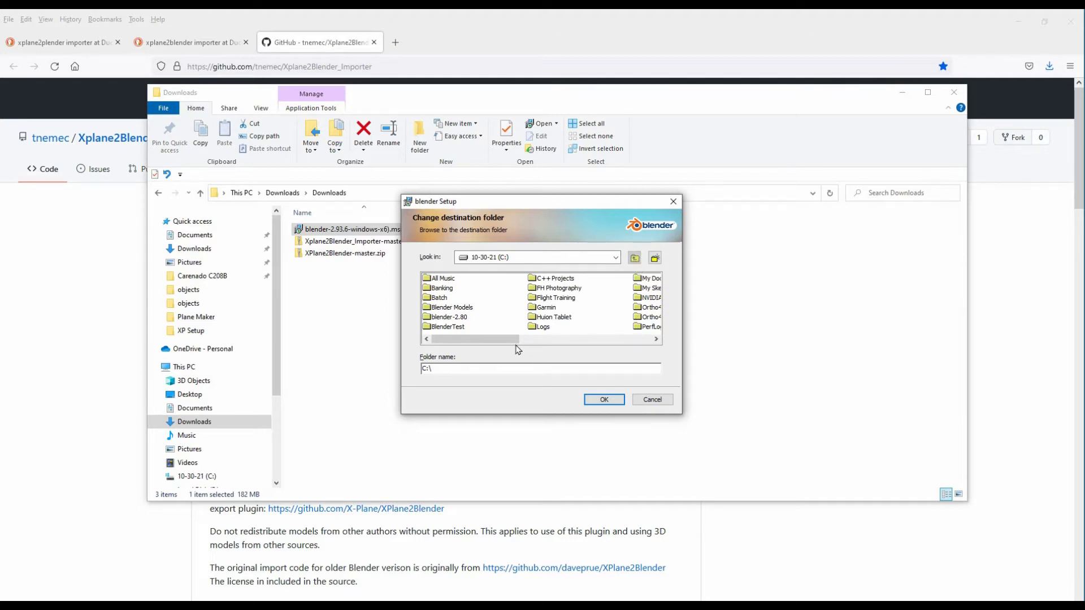
{"action": "double_click", "coordinate": [429, 327]}
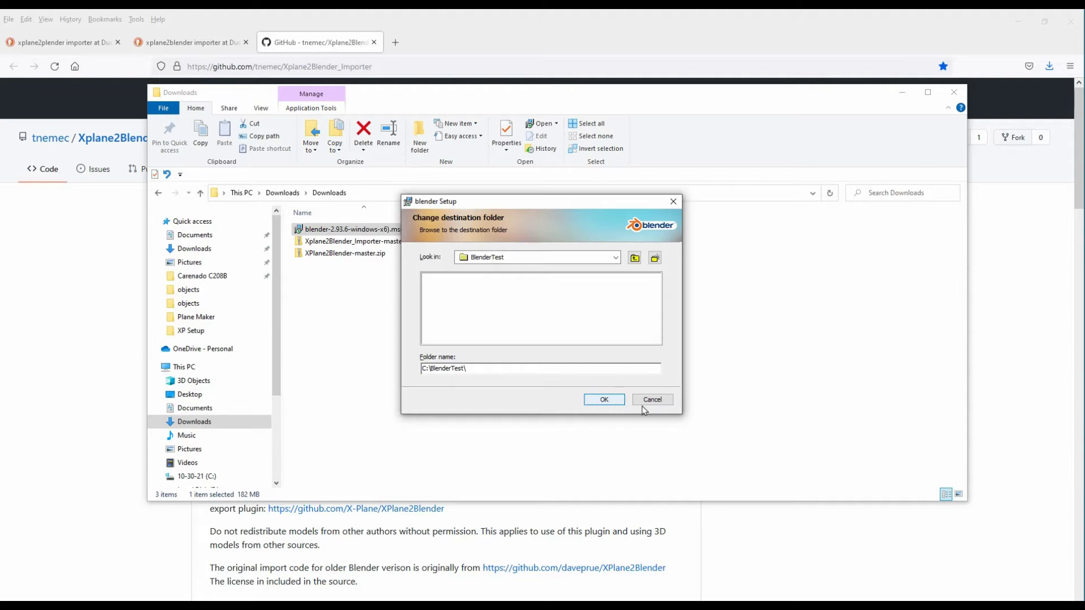
{"action": "left_click", "coordinate": [615, 401]}
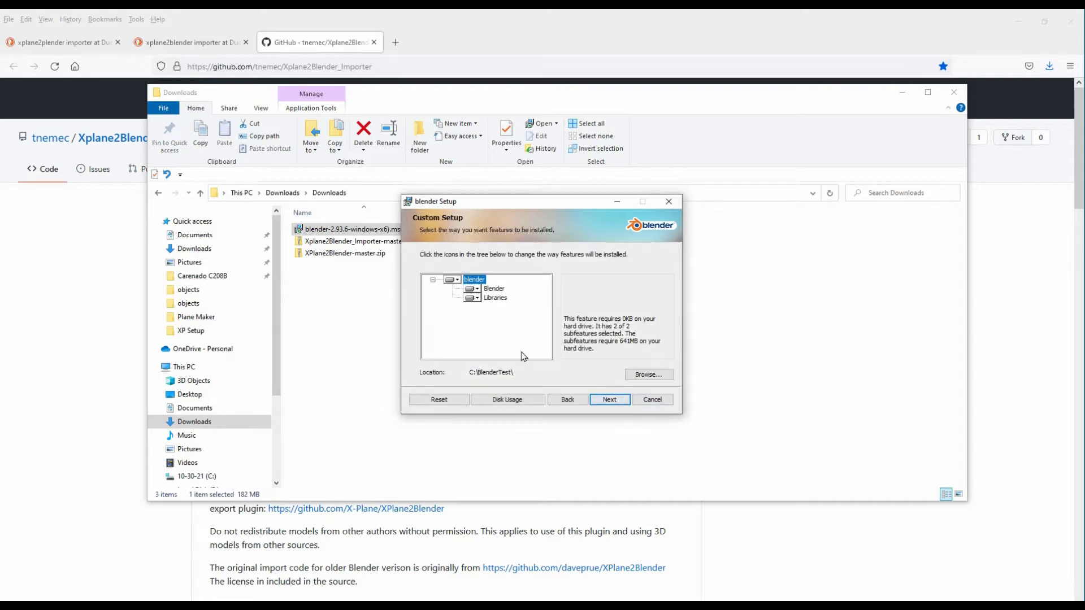
Install Blender with the chosen settings and finish the setup wizard
{"action": "left_click", "coordinate": [614, 401]}
{"action": "left_click", "coordinate": [603, 402]}
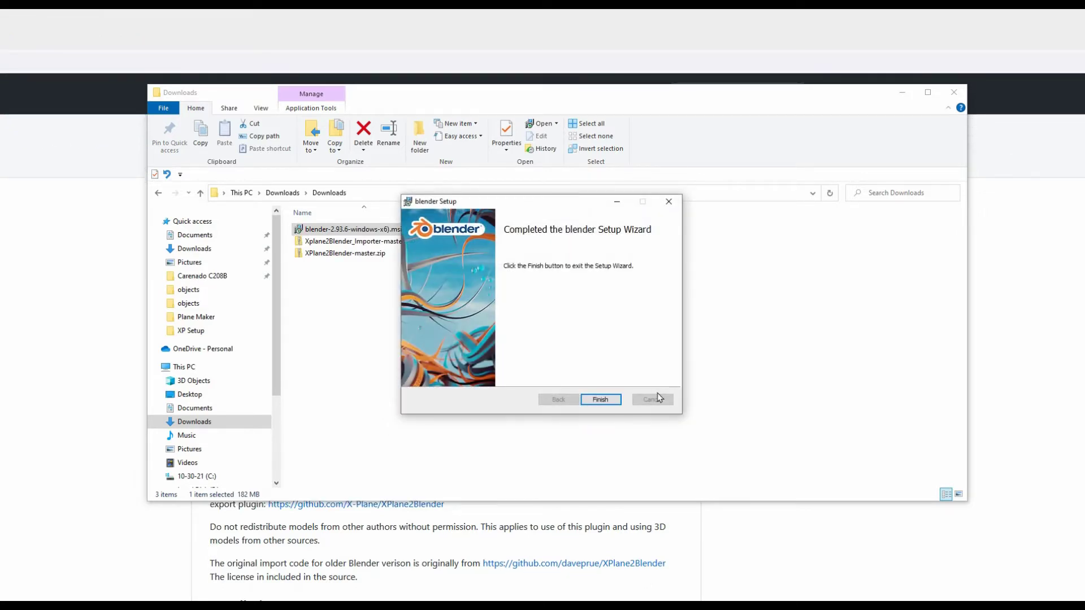
{"action": "left_click", "coordinate": [601, 400]}
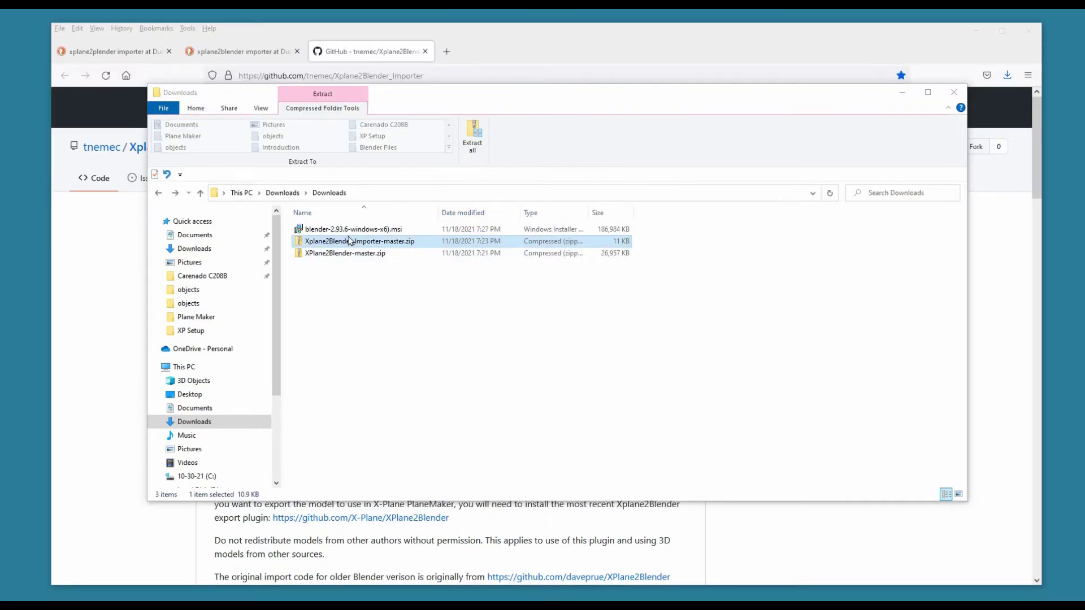
Extract Xplane2Blender_Importer-master.zip into C:\BlenderTest\2.93\scripts\addons
{"action": "right_click", "coordinate": [350, 243]}
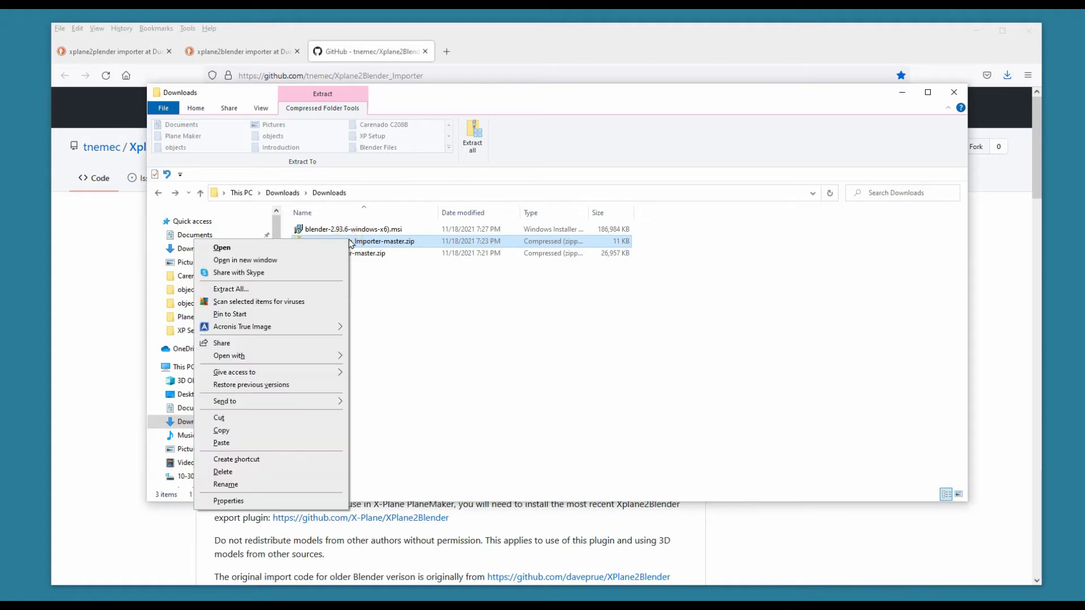
{"action": "left_click", "coordinate": [253, 289]}
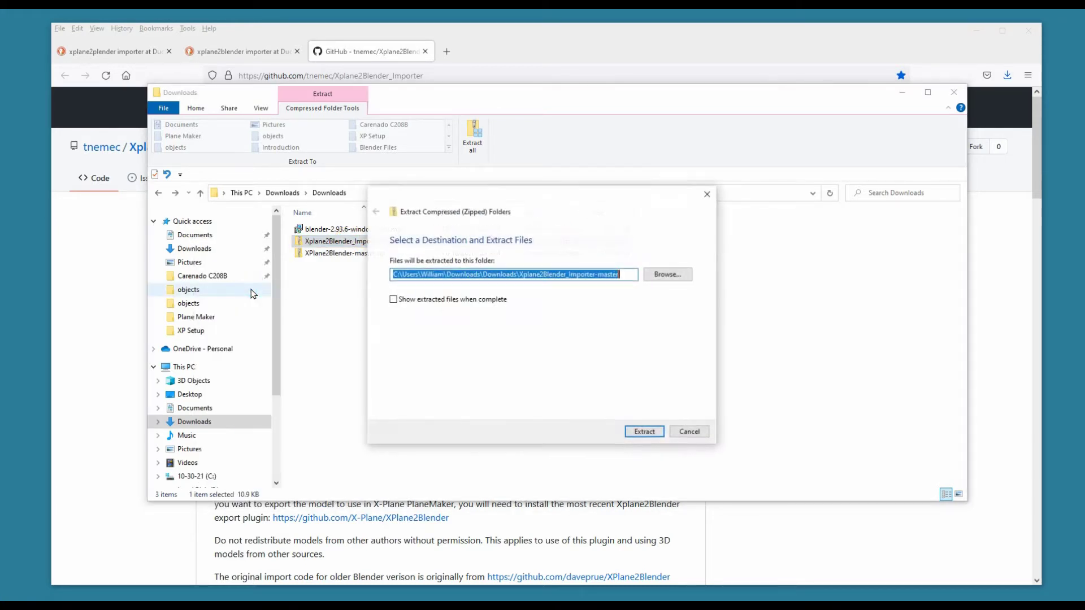
{"action": "left_click", "coordinate": [667, 274]}
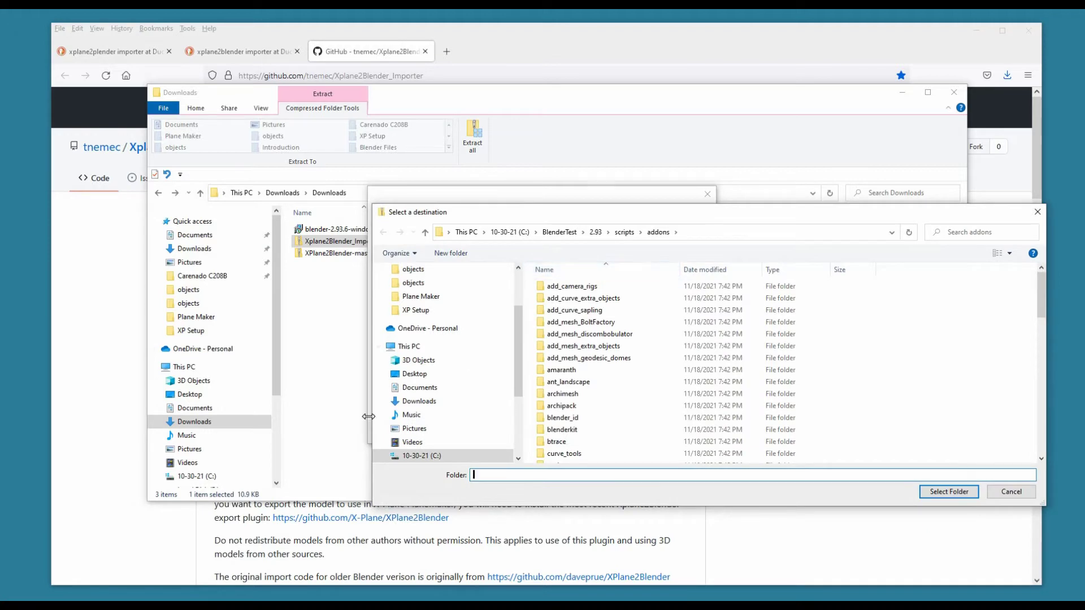
{"action": "left_click_drag", "start_coordinate": [518, 365], "coordinate": [518, 398]}
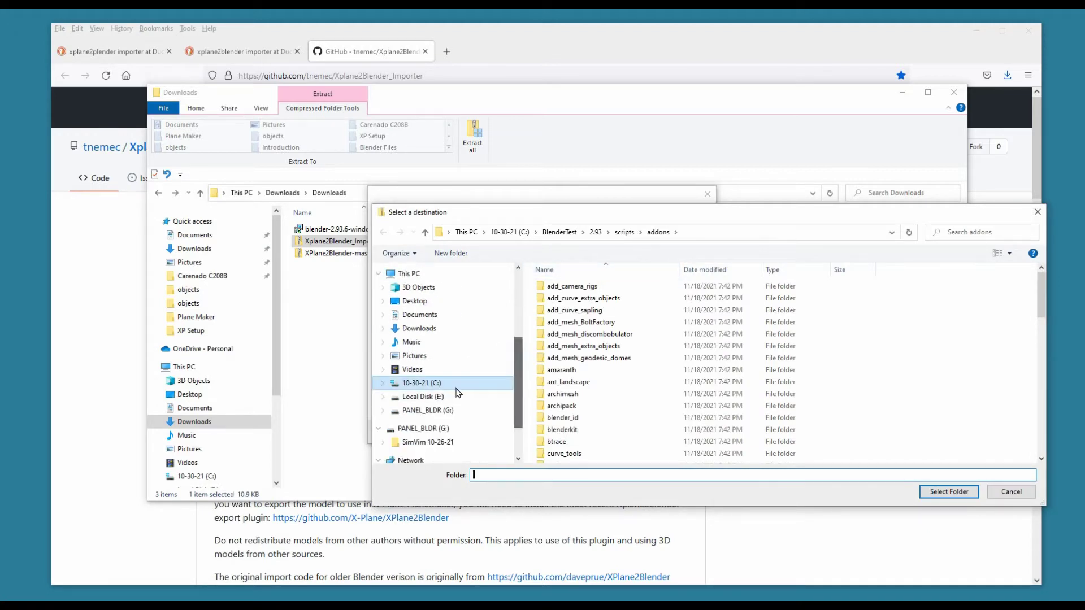
{"action": "left_click", "coordinate": [423, 382]}
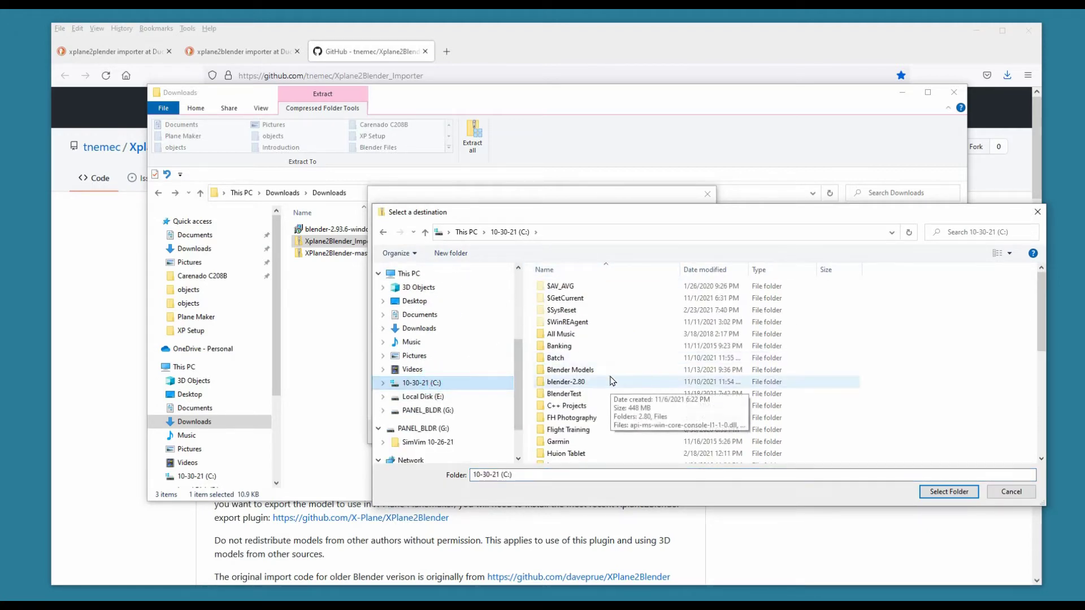
{"action": "double_click", "coordinate": [582, 395]}
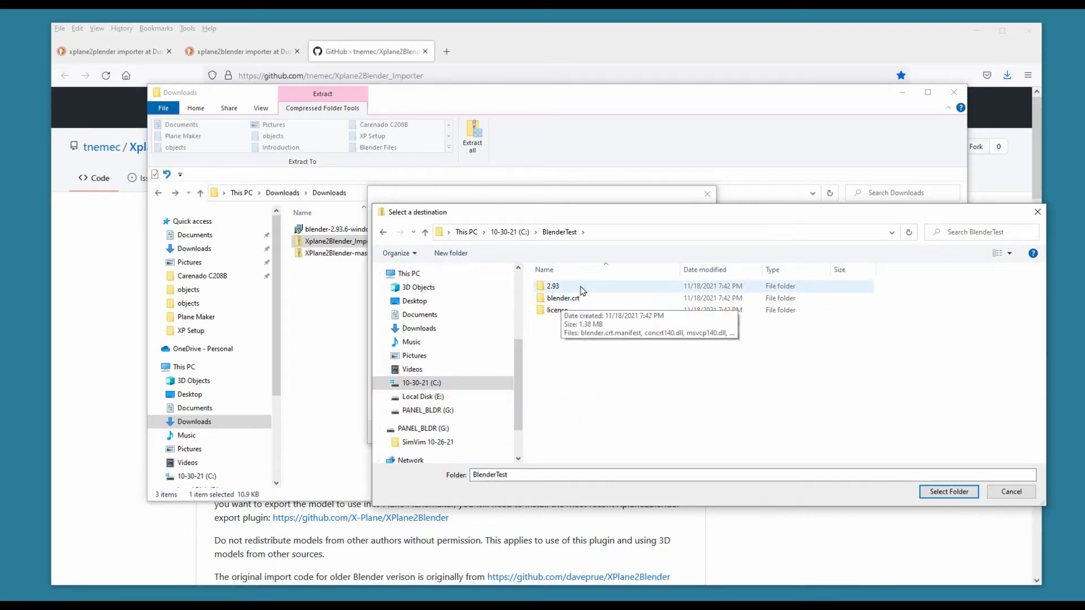
{"action": "double_click", "coordinate": [544, 287]}
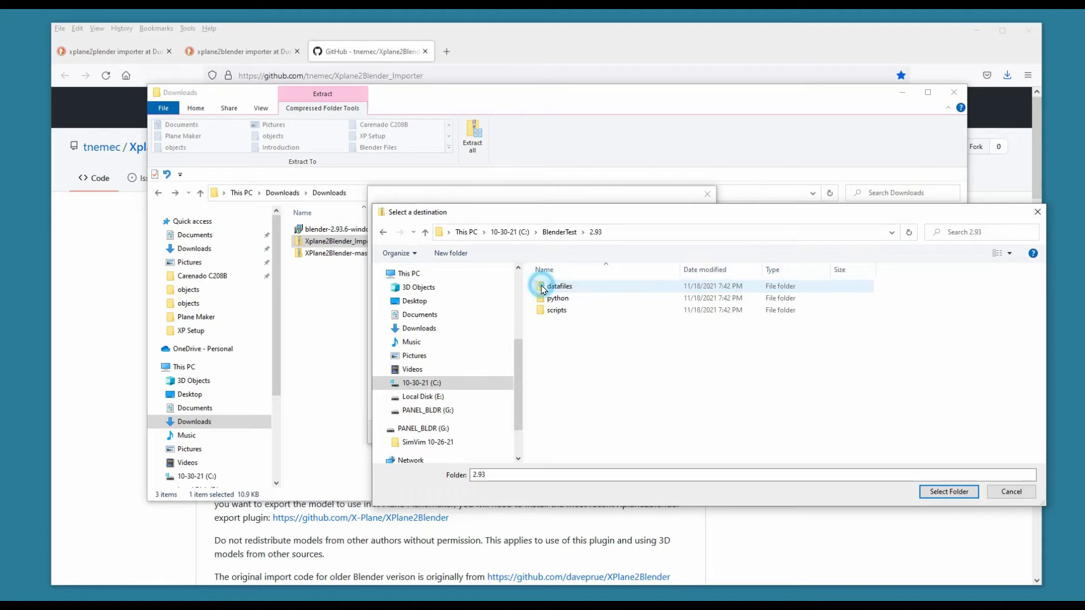
{"action": "left_click", "coordinate": [552, 311]}
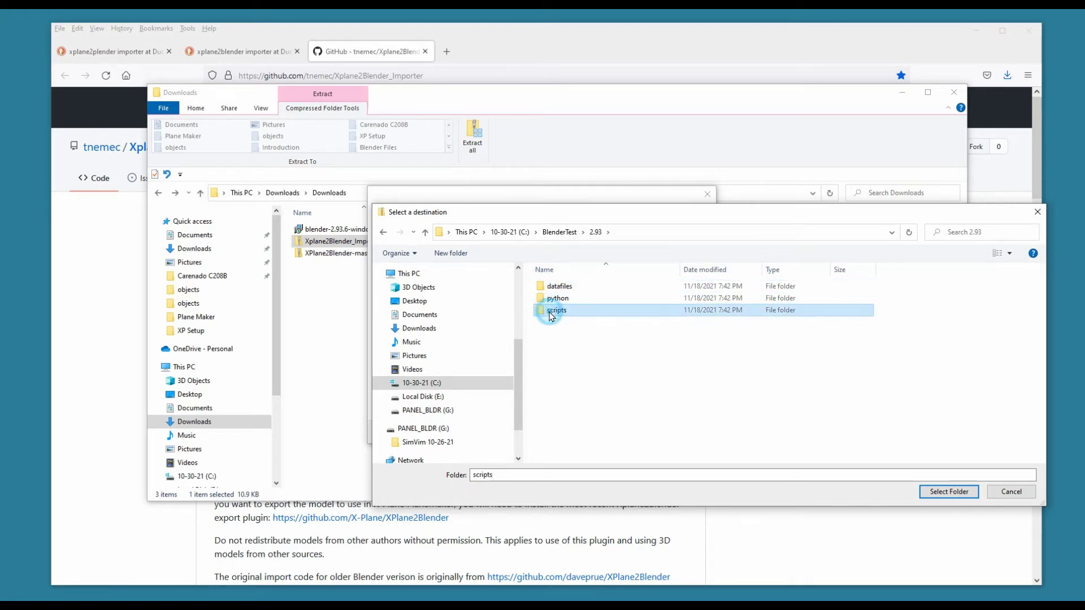
{"action": "double_click", "coordinate": [552, 312]}
{"action": "double_click", "coordinate": [555, 288]}
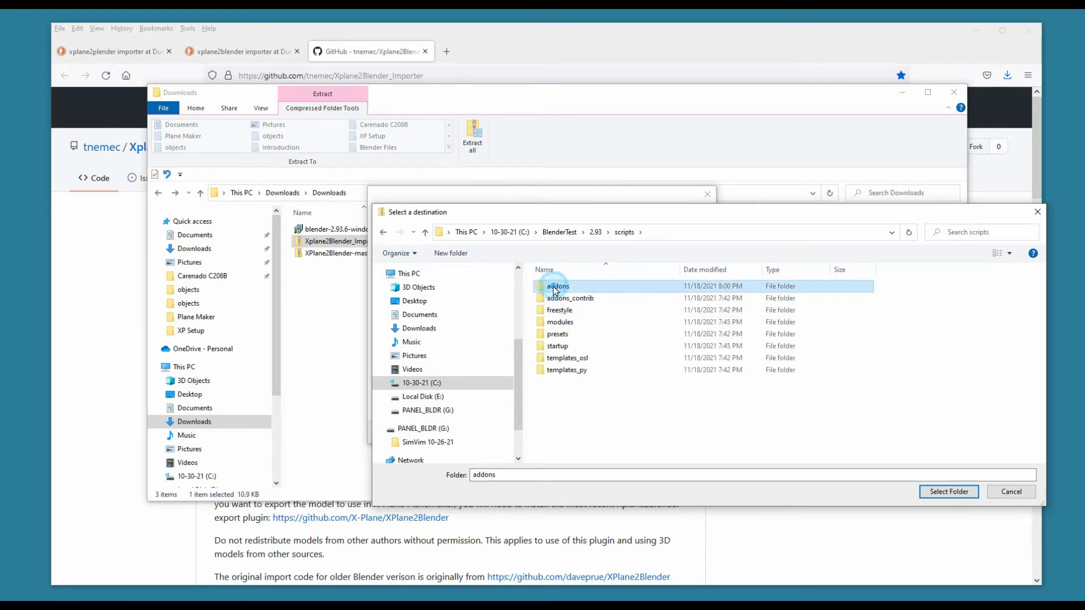
{"action": "left_click", "coordinate": [955, 492]}
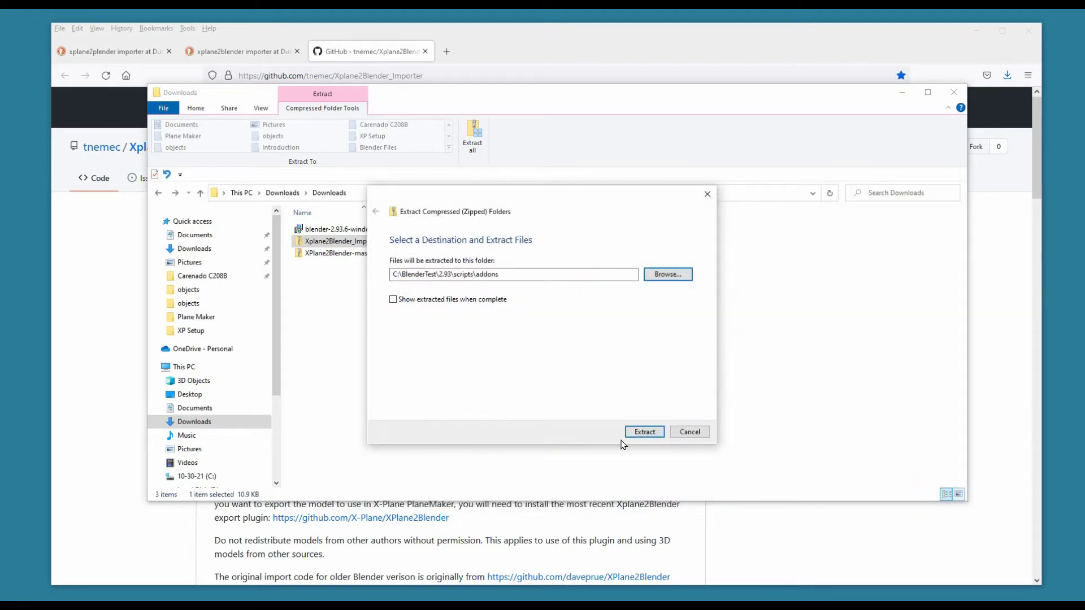
{"action": "left_click", "coordinate": [650, 432]}
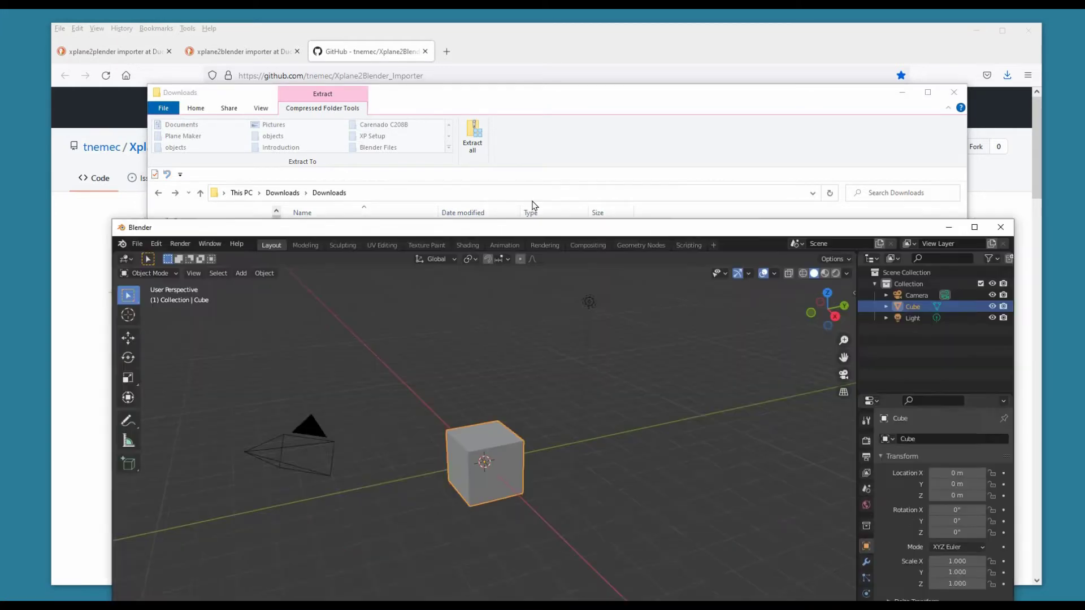
Switch to Blender and open the add-on preferences to install an add-on from a file
{"action": "left_click_drag", "start_coordinate": [538, 231], "coordinate": [524, 90]}
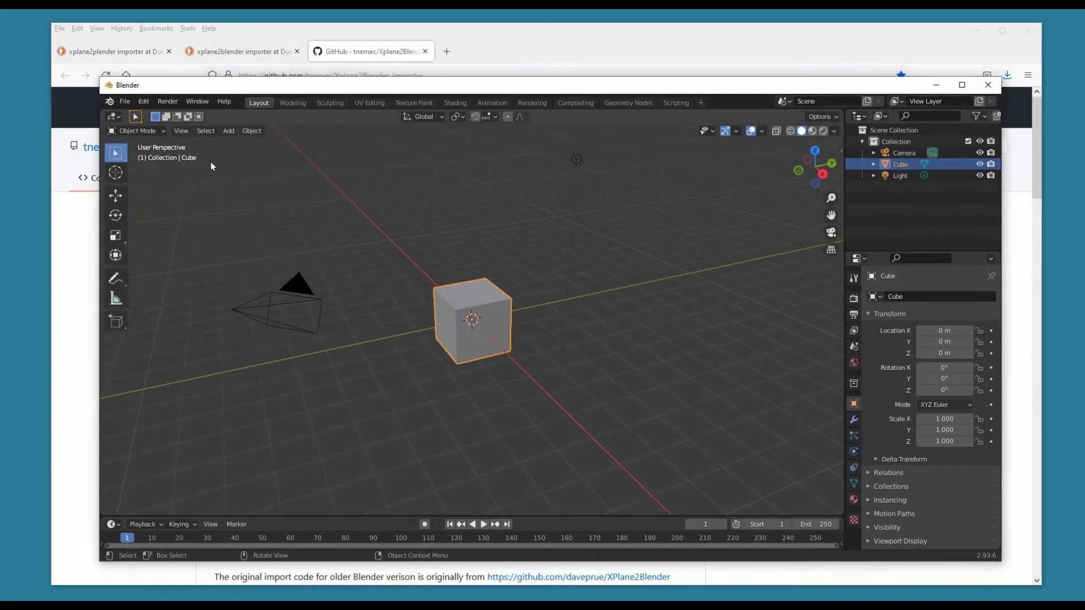
{"action": "left_click", "coordinate": [142, 103]}
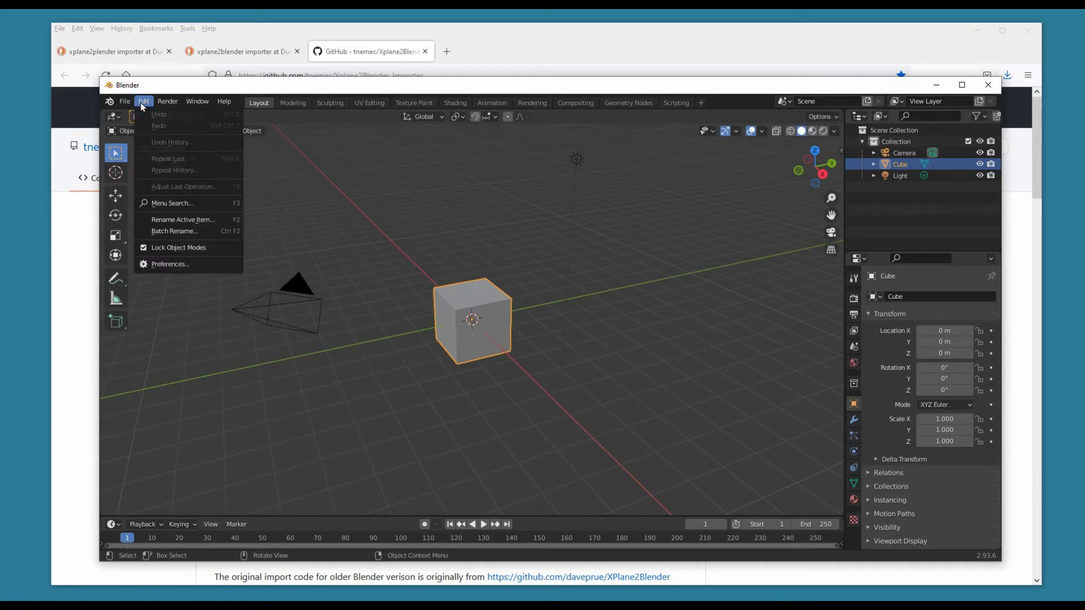
{"action": "left_click", "coordinate": [168, 264]}
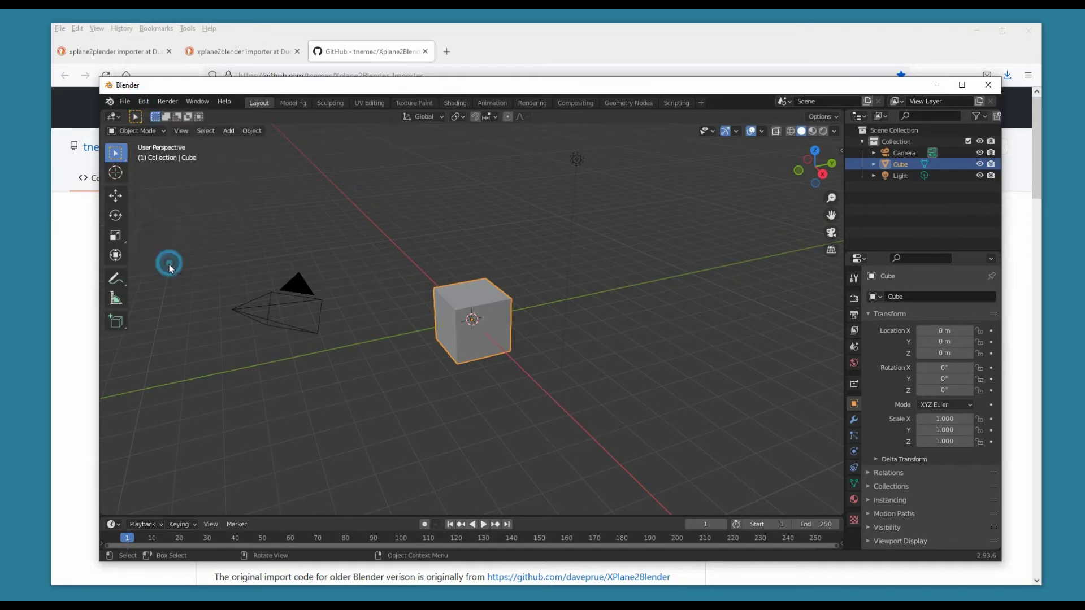
{"action": "left_click_drag", "start_coordinate": [144, 108], "coordinate": [403, 140]}
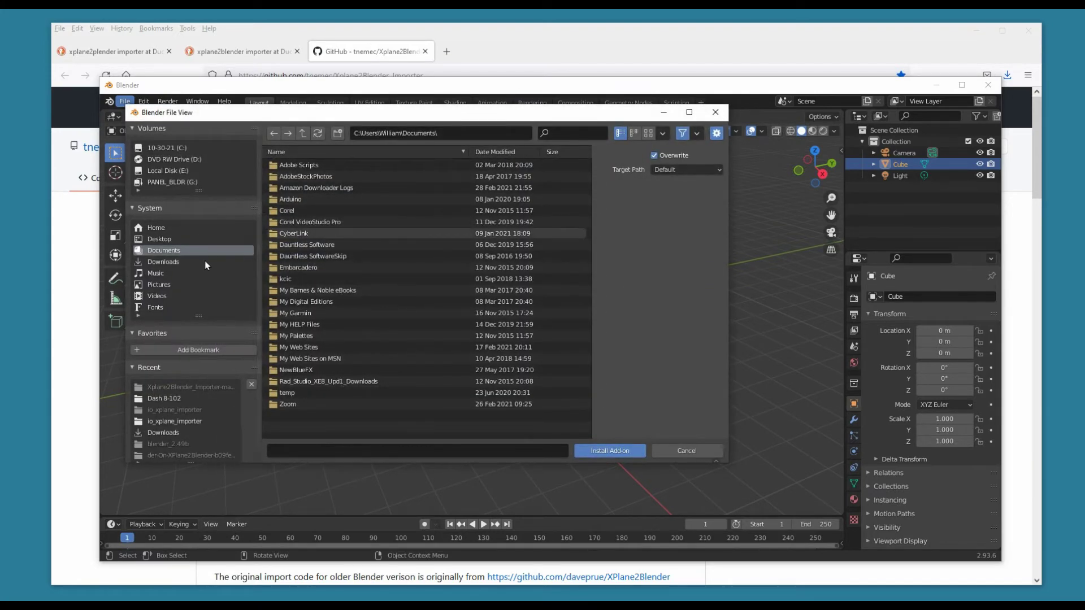
Install the add-on file xplane11import.py from the Xplane2Blender_Importer-master folder in C:\BlenderTest\2.93\scripts\addons
{"action": "left_click", "coordinate": [168, 147]}
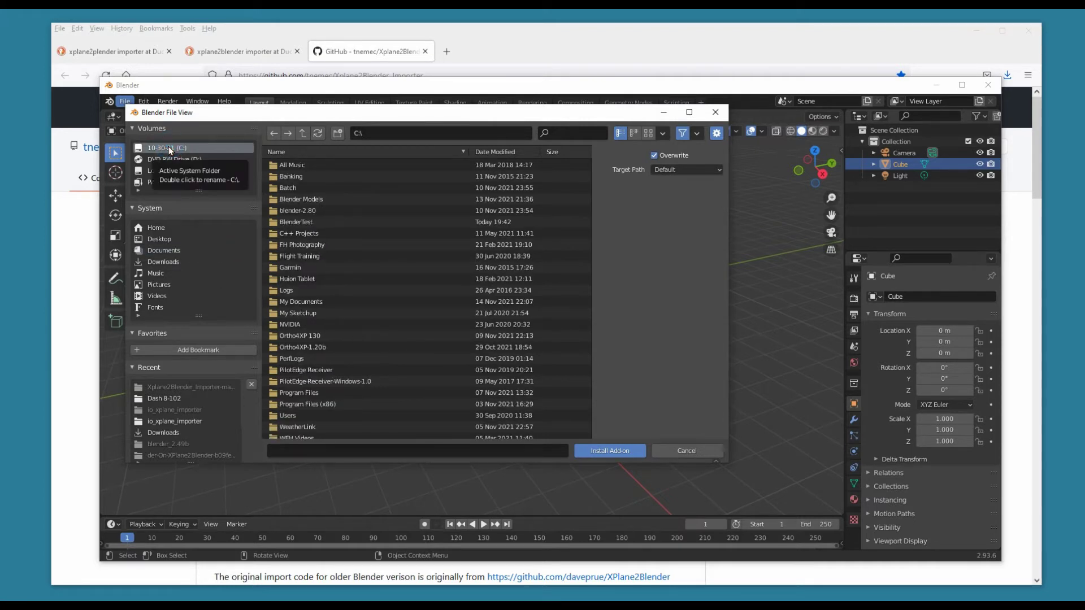
{"action": "left_click", "coordinate": [295, 222]}
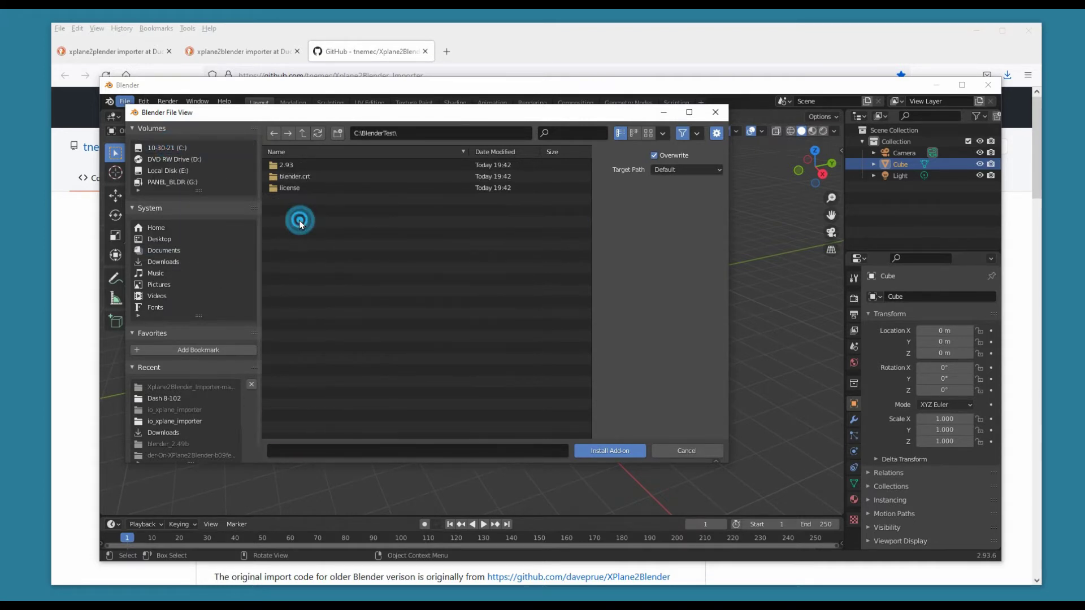
{"action": "left_click", "coordinate": [283, 164]}
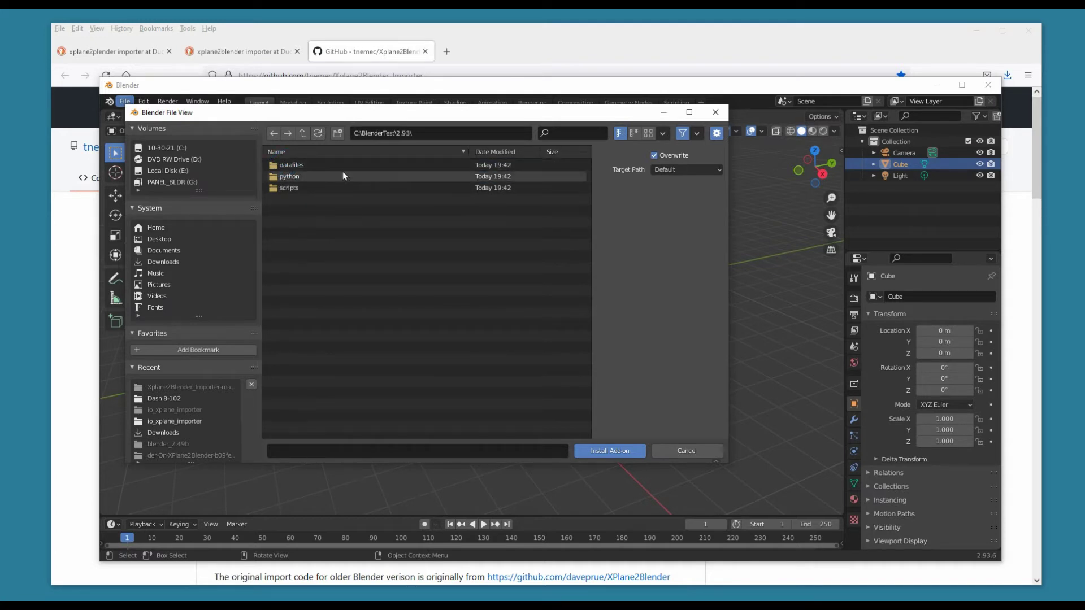
{"action": "left_click", "coordinate": [286, 191]}
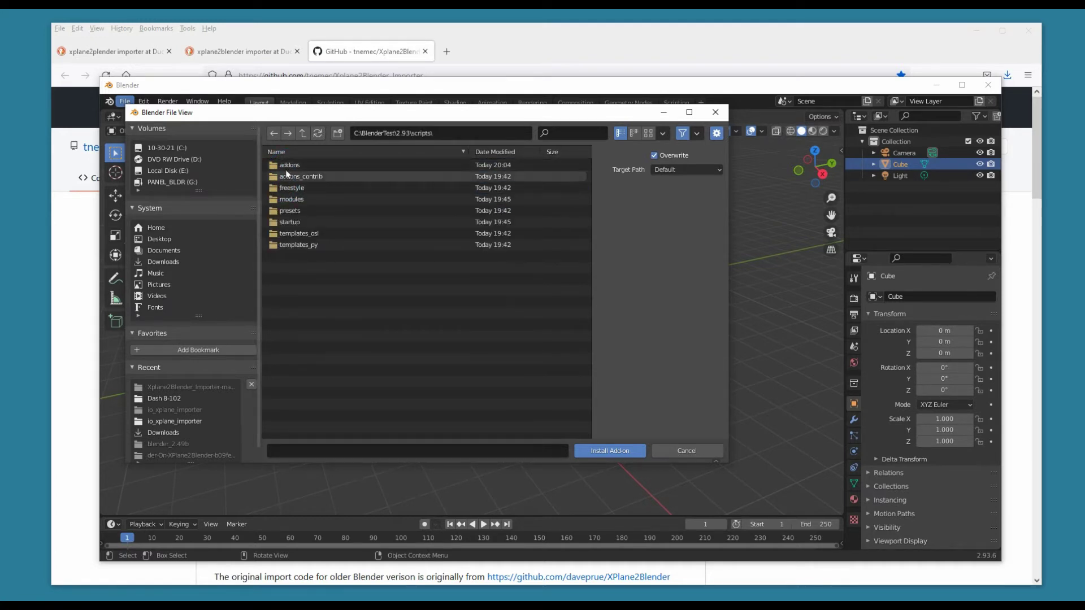
{"action": "left_click", "coordinate": [282, 166]}
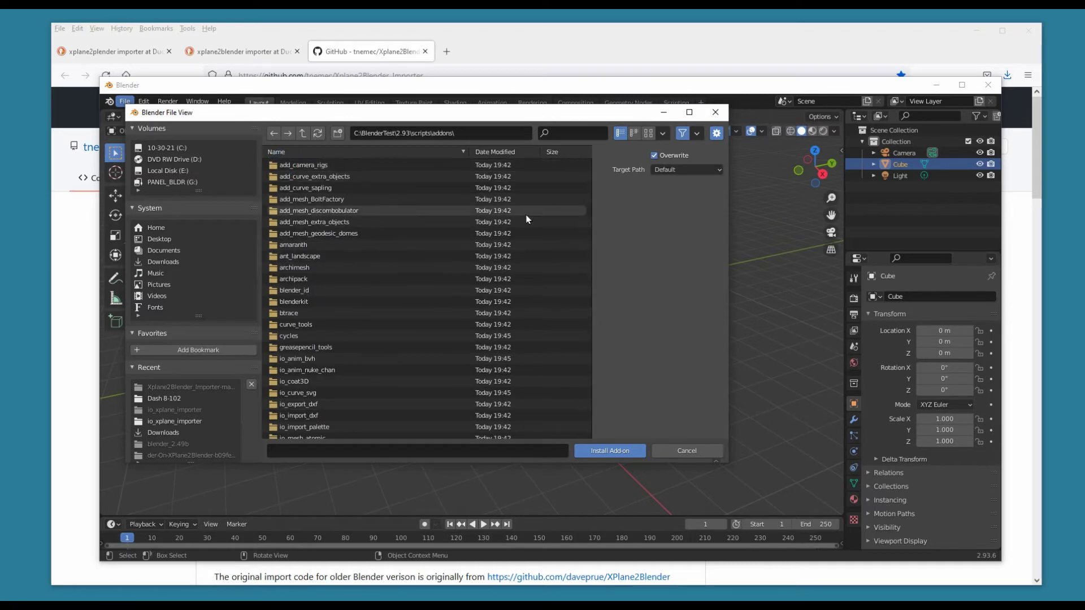
{"action": "left_click_drag", "start_coordinate": [588, 206], "coordinate": [581, 338]}
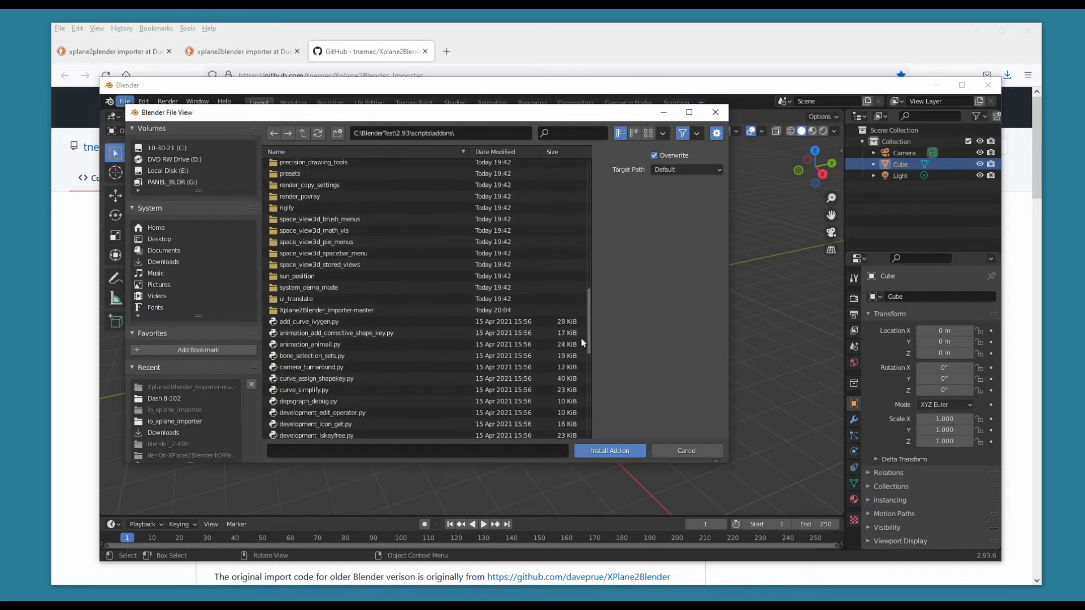
{"action": "left_click", "coordinate": [312, 312]}
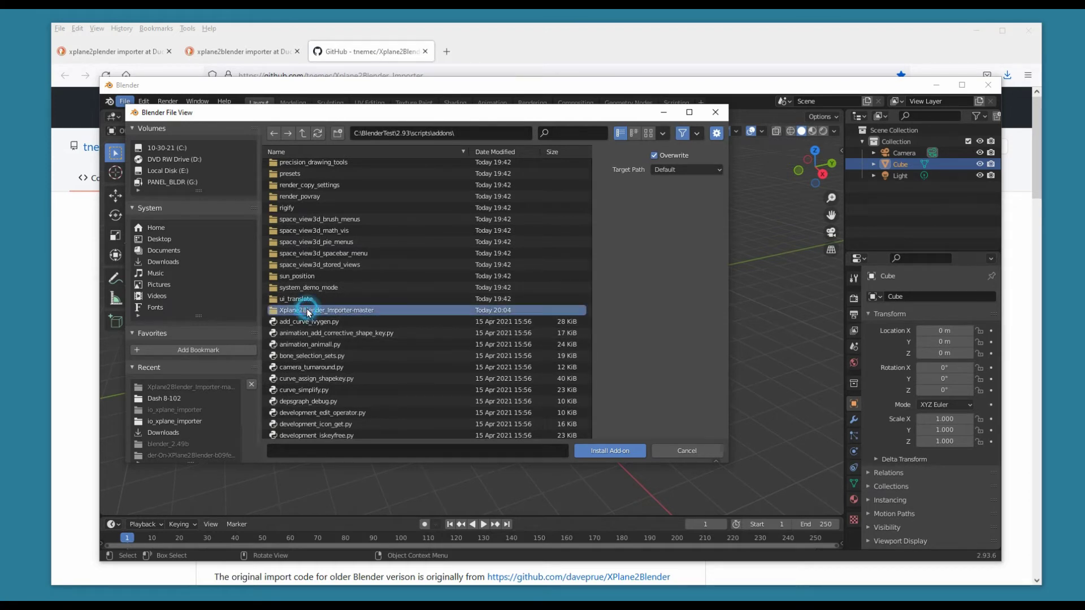
{"action": "left_click", "coordinate": [623, 450]}
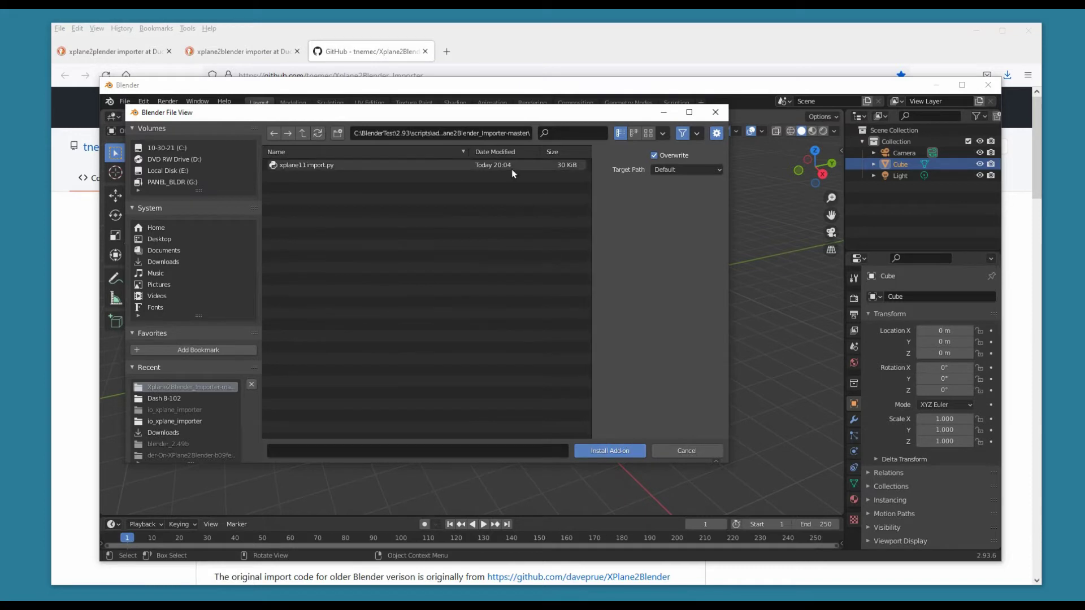
{"action": "left_click", "coordinate": [287, 164]}
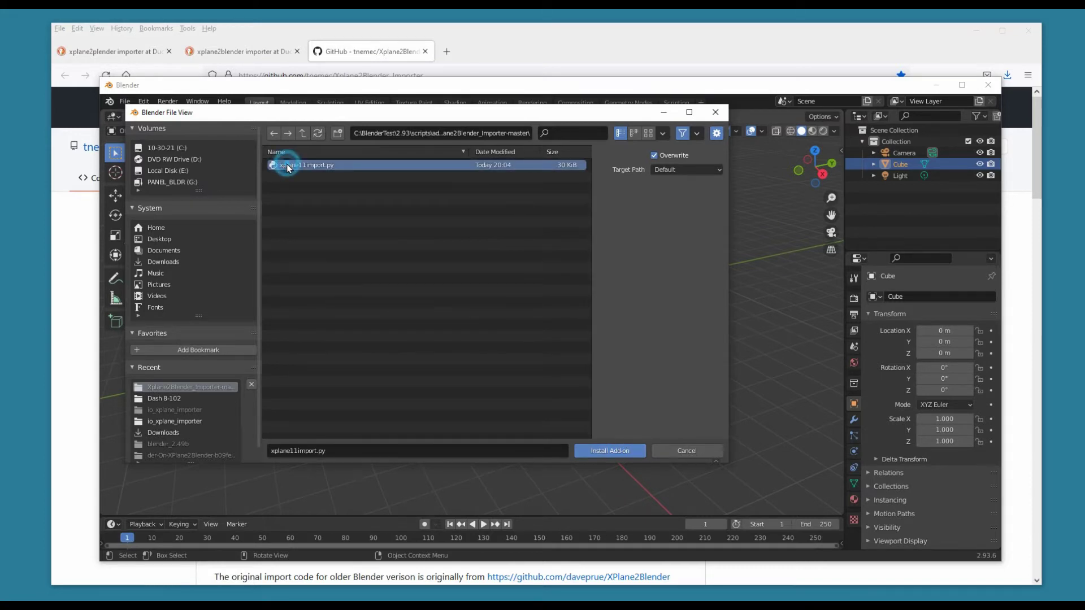
{"action": "left_click", "coordinate": [609, 451]}
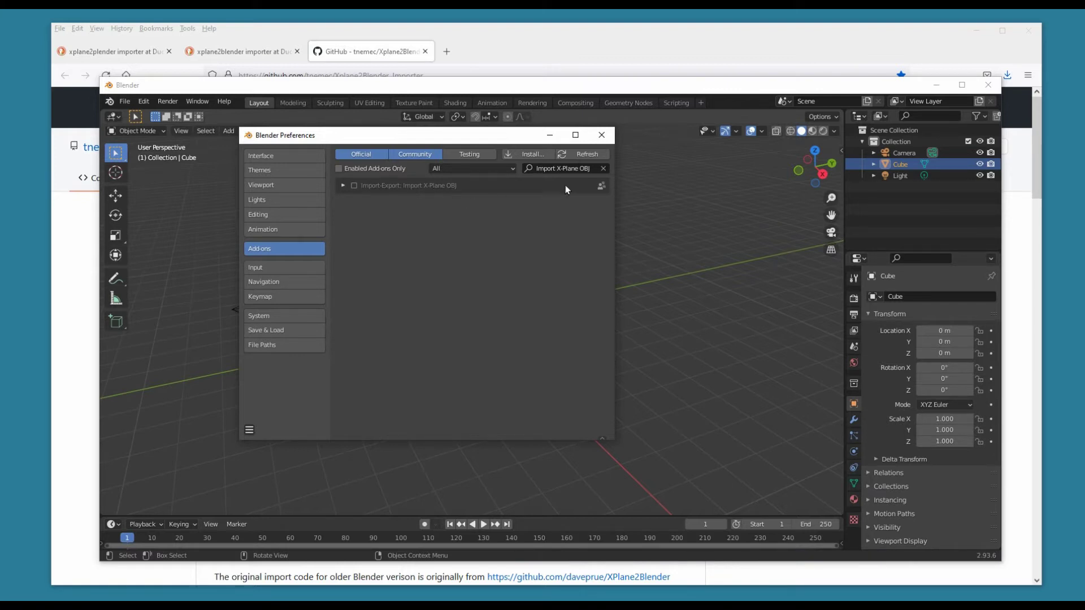
Enable the Import-Export: Import X-Plane OBJ add-on, save the preferences and close them
{"action": "left_click", "coordinate": [354, 186]}
{"action": "left_click", "coordinate": [249, 429]}
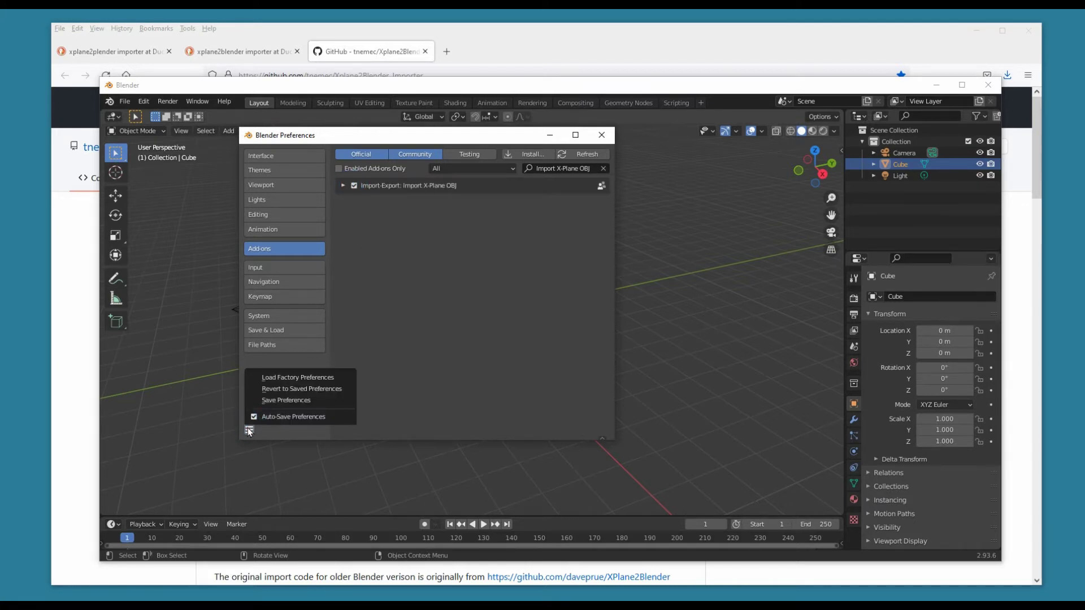
{"action": "left_click", "coordinate": [289, 403]}
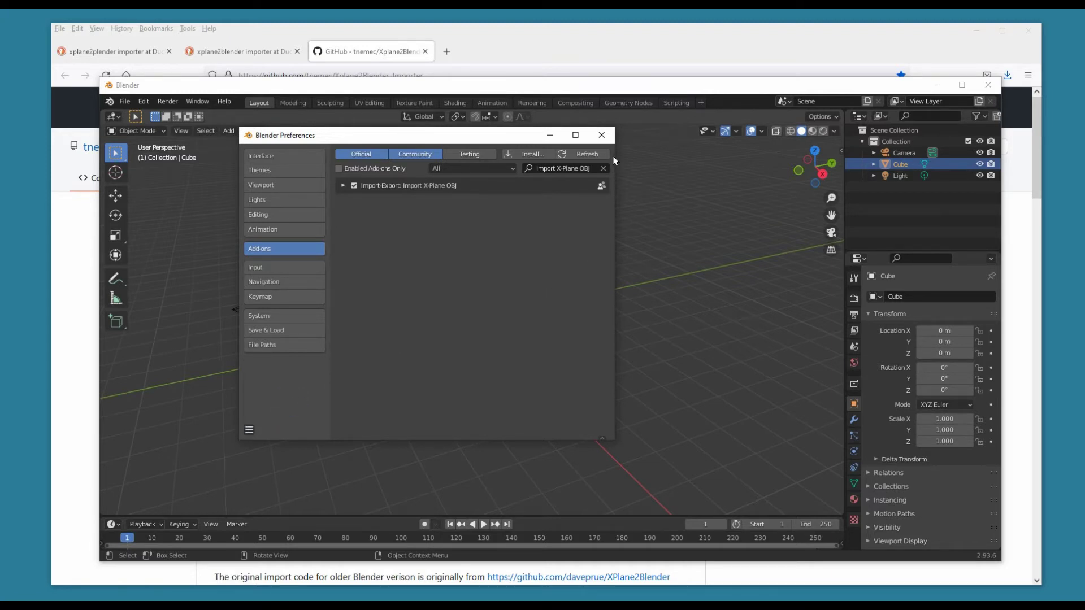
{"action": "left_click", "coordinate": [602, 135]}
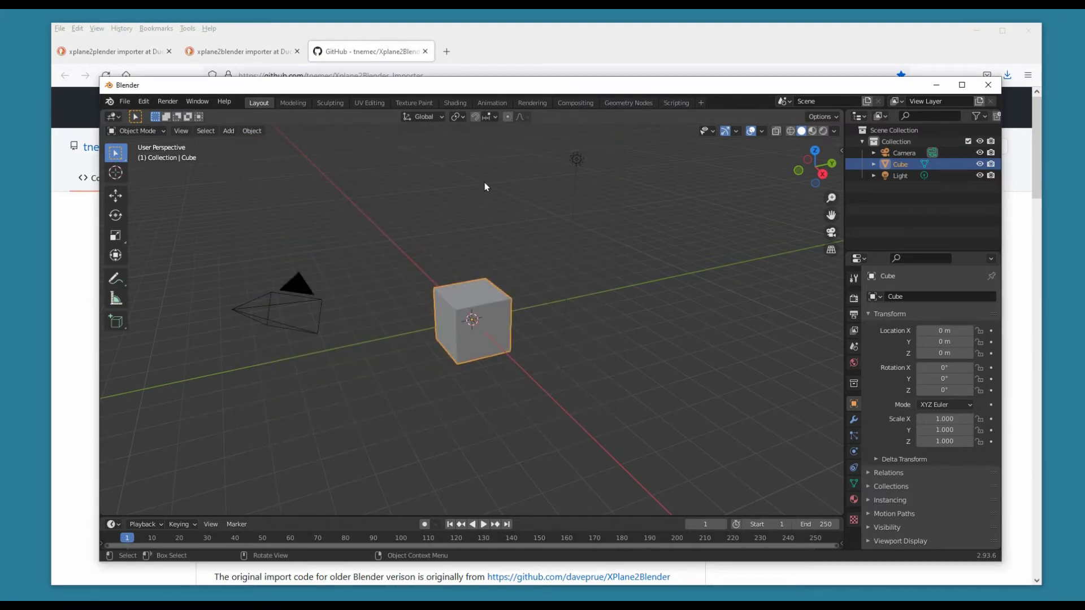
Check the available import and export formats for X-Plane object entries
{"action": "left_click", "coordinate": [124, 104]}
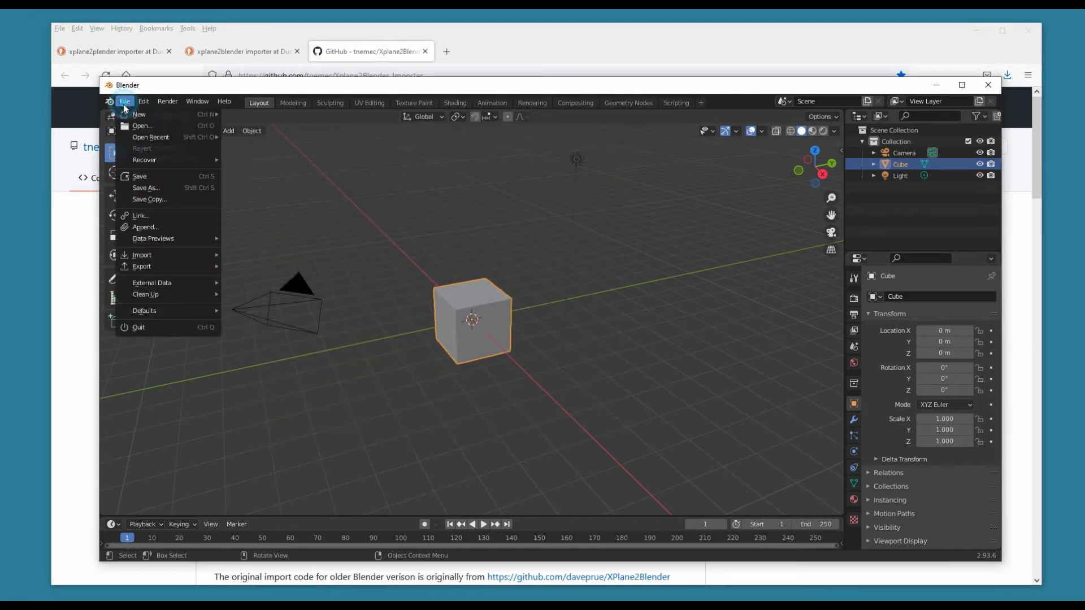
{"action": "mouse_move", "coordinate": [165, 259]}
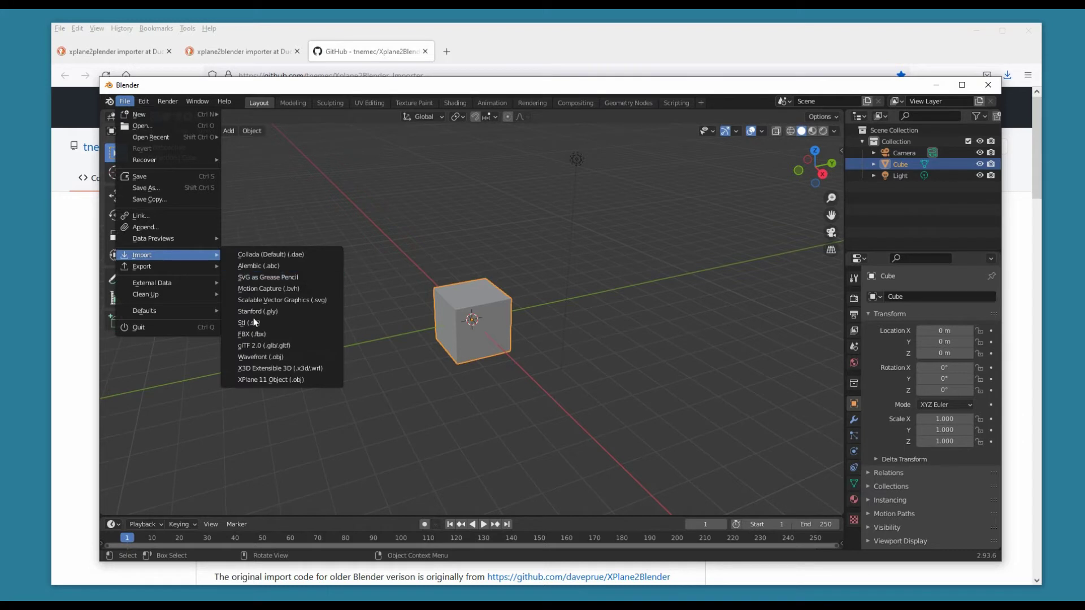
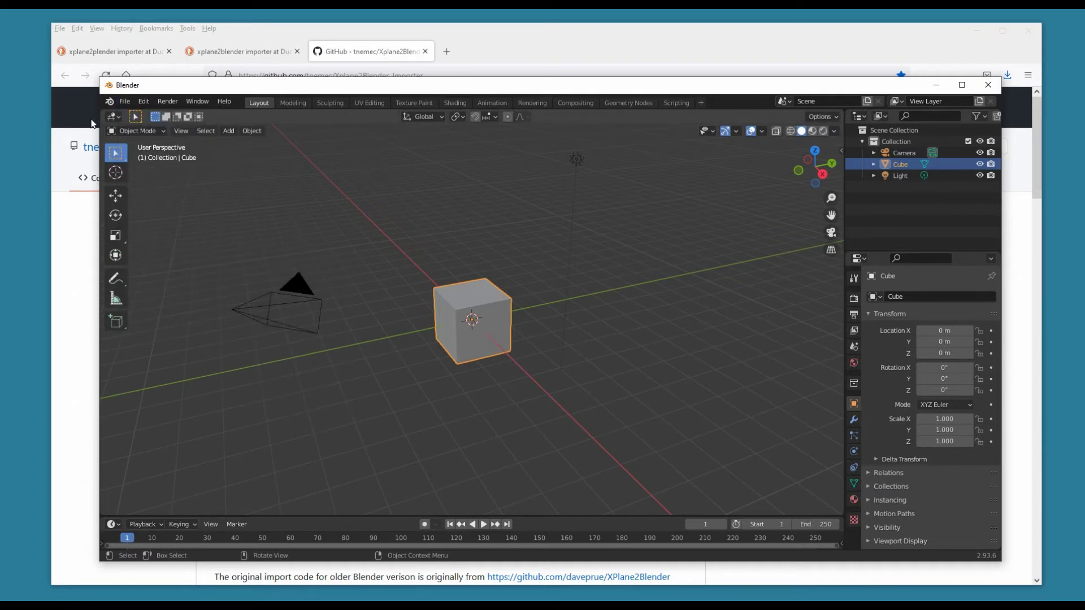
{"action": "left_click", "coordinate": [125, 101]}
{"action": "mouse_move", "coordinate": [154, 274]}
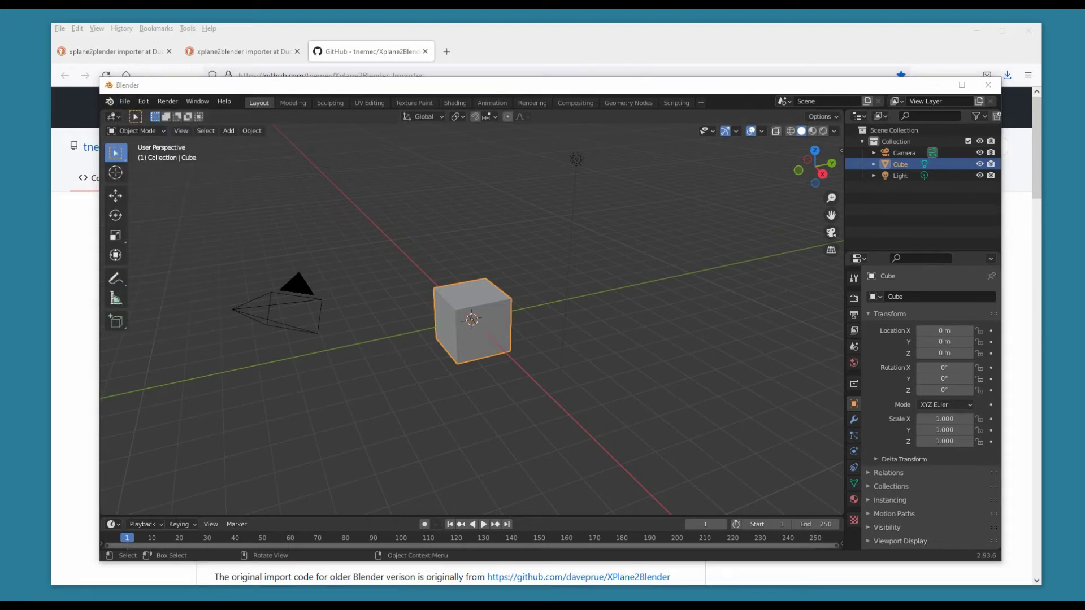
Minimize Blender to get back to the Downloads folder and start extracting XPlane2Blender-master.zip
{"action": "left_click", "coordinate": [938, 86]}
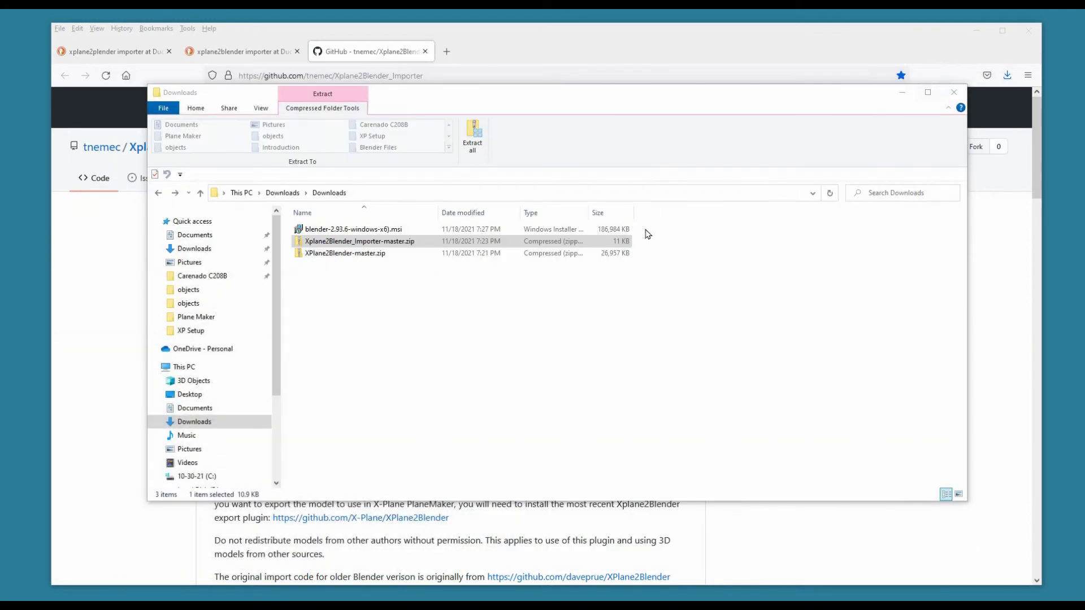
{"action": "left_click", "coordinate": [350, 254]}
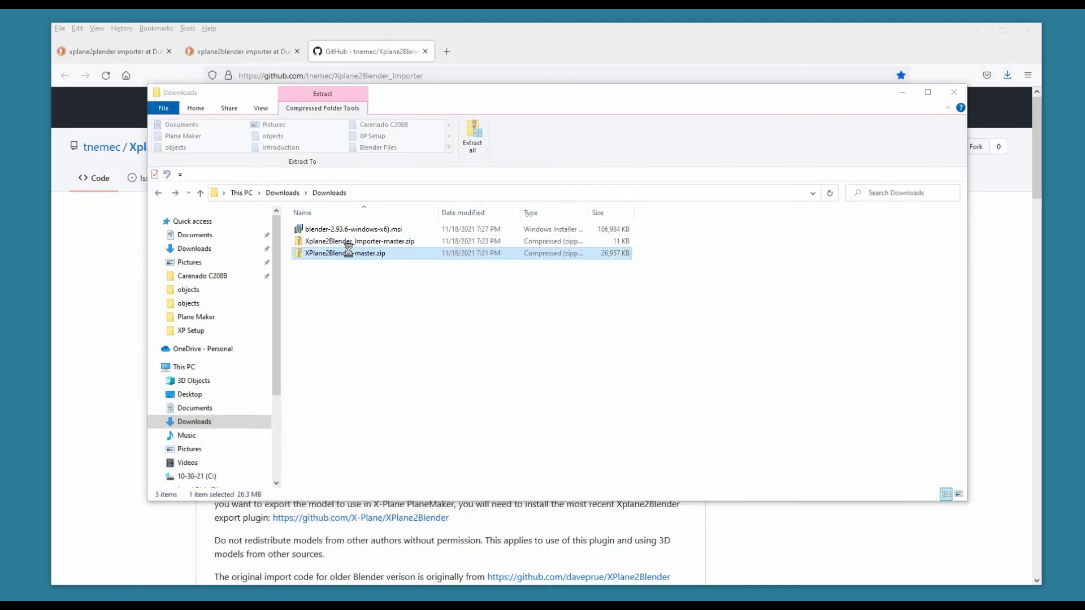
{"action": "right_click", "coordinate": [349, 254]}
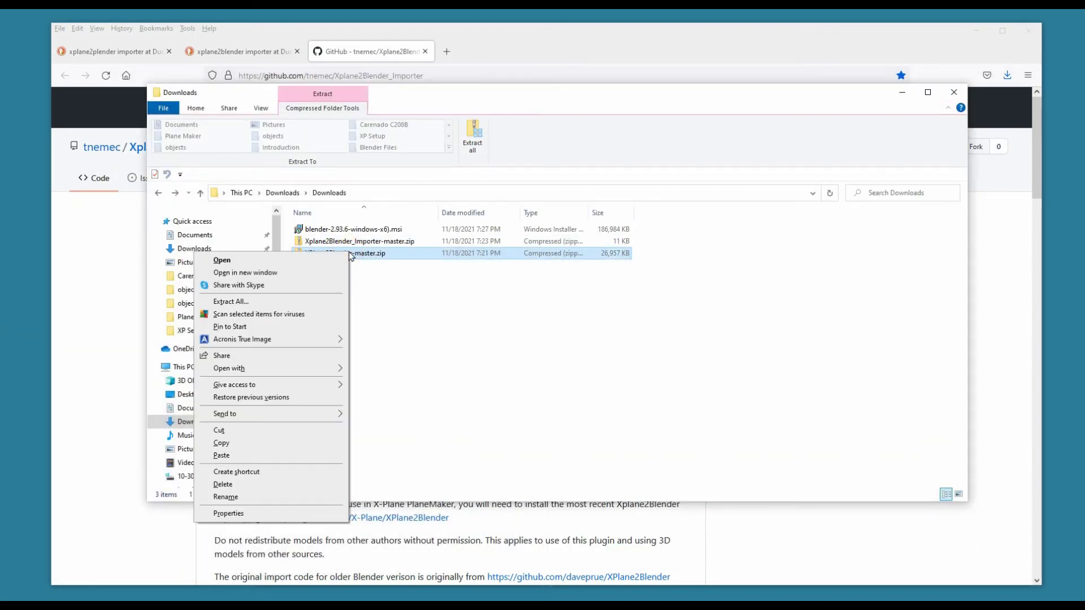
{"action": "left_click", "coordinate": [253, 302]}
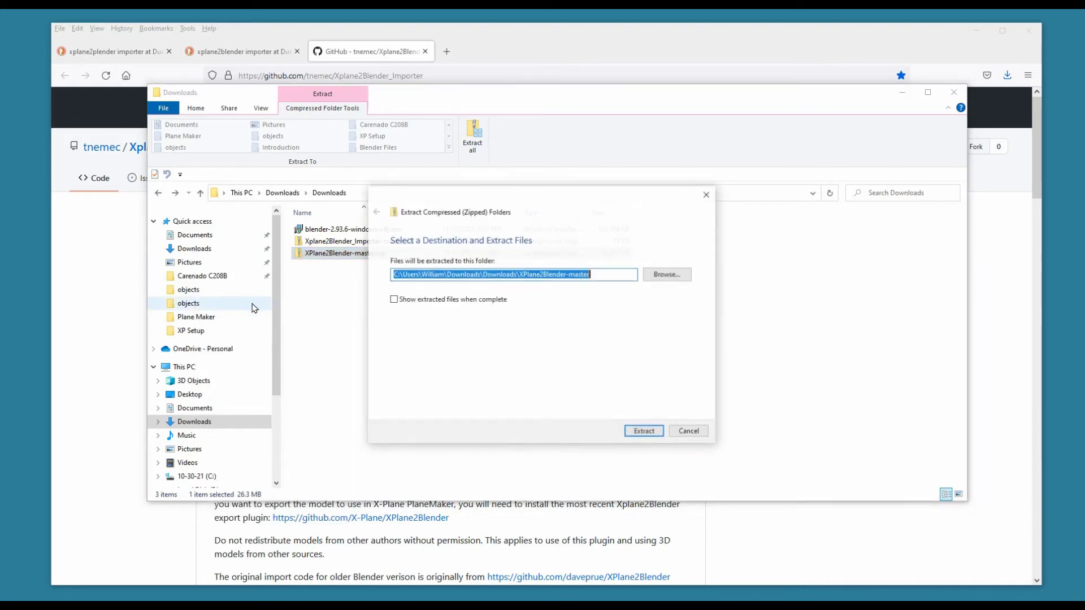
Set the extraction destination to C:\BlenderTest\2.93\scripts\addons and extract the archive there
{"action": "left_click", "coordinate": [668, 277]}
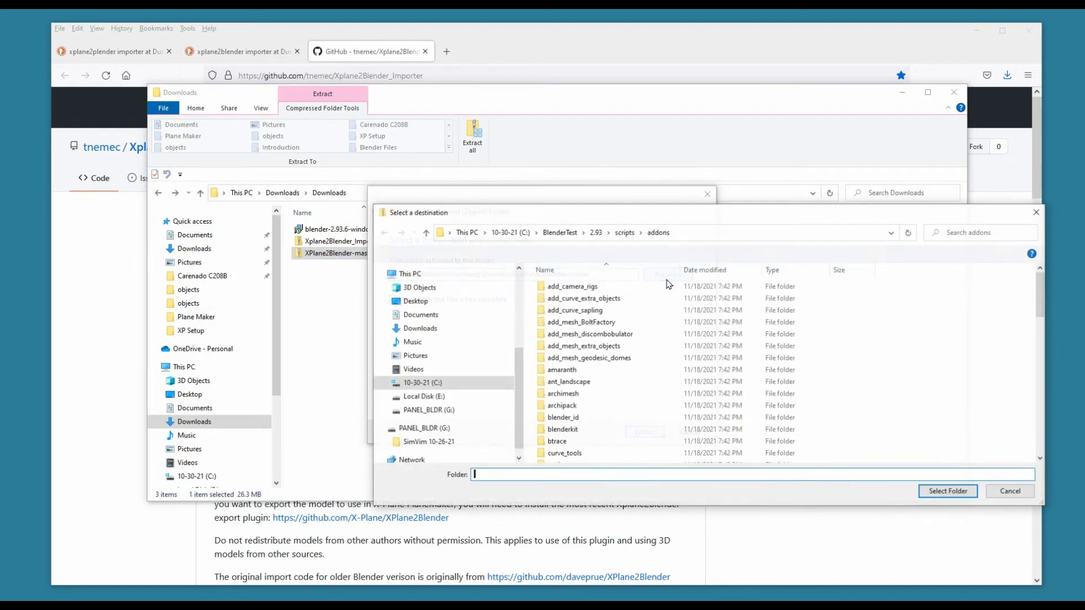
{"action": "left_click", "coordinate": [419, 458]}
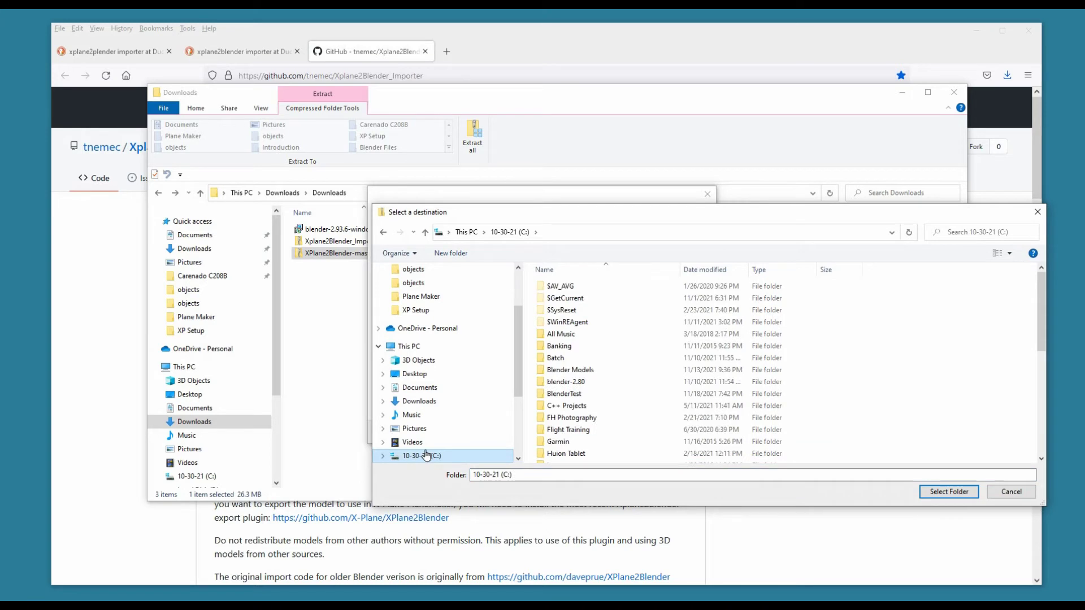
{"action": "double_click", "coordinate": [565, 394]}
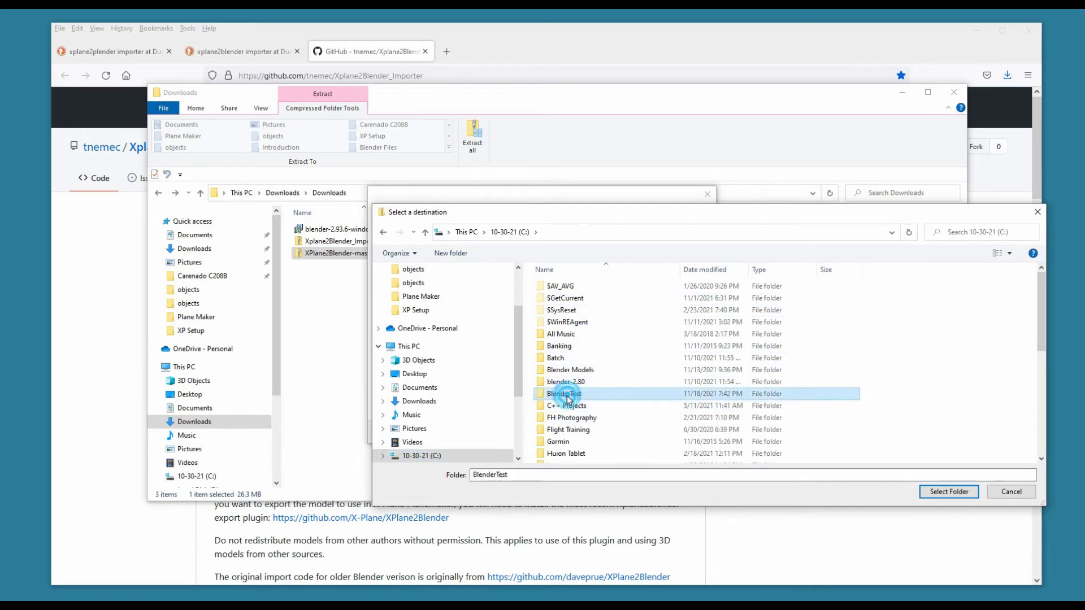
{"action": "double_click", "coordinate": [551, 286]}
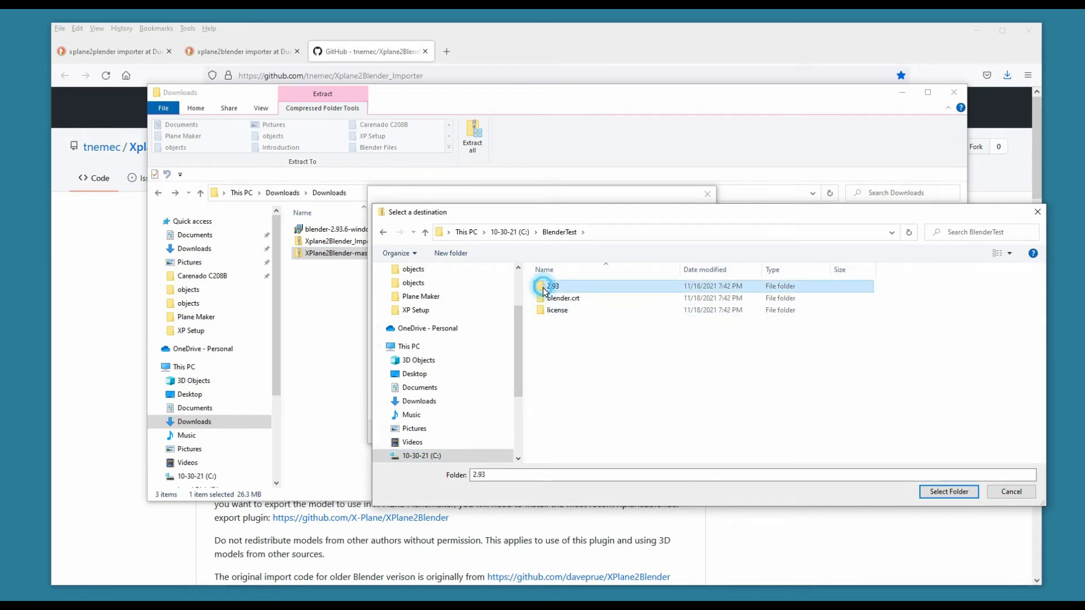
{"action": "double_click", "coordinate": [545, 311]}
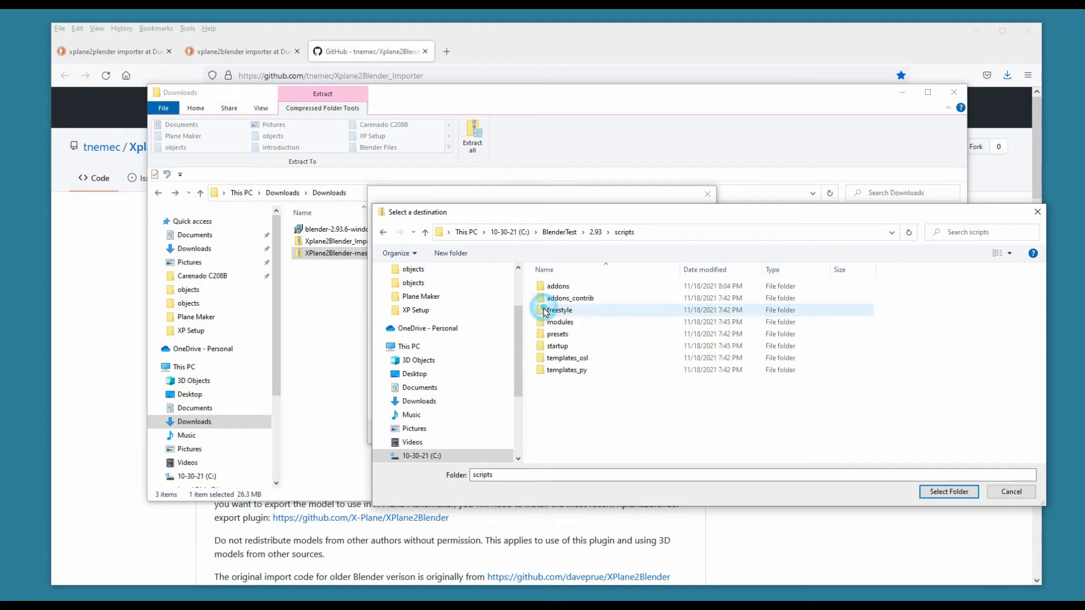
{"action": "left_click", "coordinate": [539, 287]}
{"action": "double_click", "coordinate": [539, 287]}
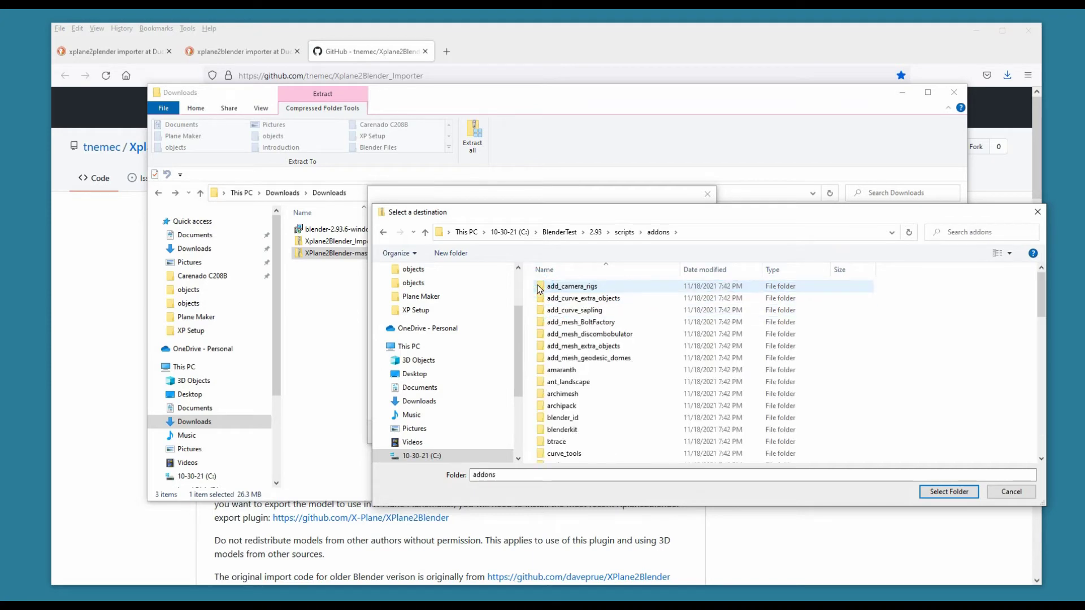
{"action": "left_click", "coordinate": [966, 493]}
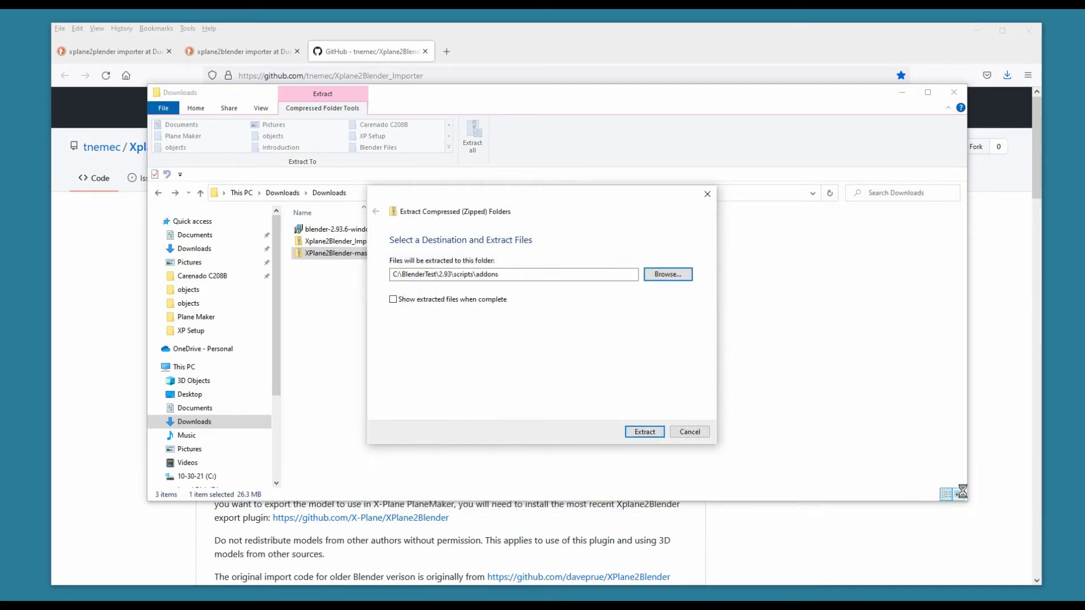
{"action": "left_click", "coordinate": [648, 432]}
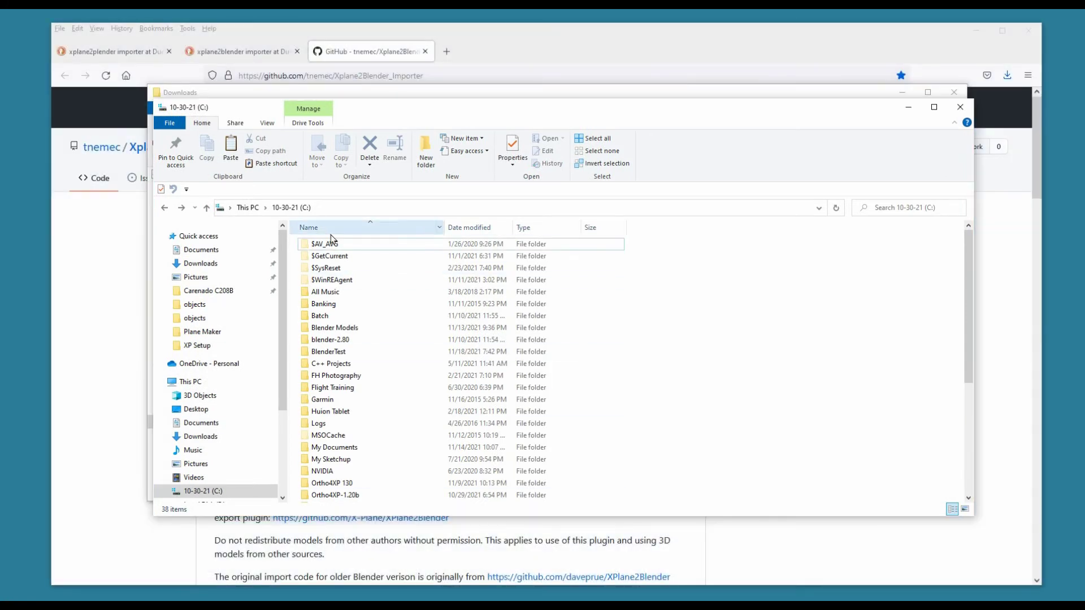
Open the folder C:\BlenderTest\2.93\scripts\addons in File Explorer
{"action": "left_click", "coordinate": [202, 492]}
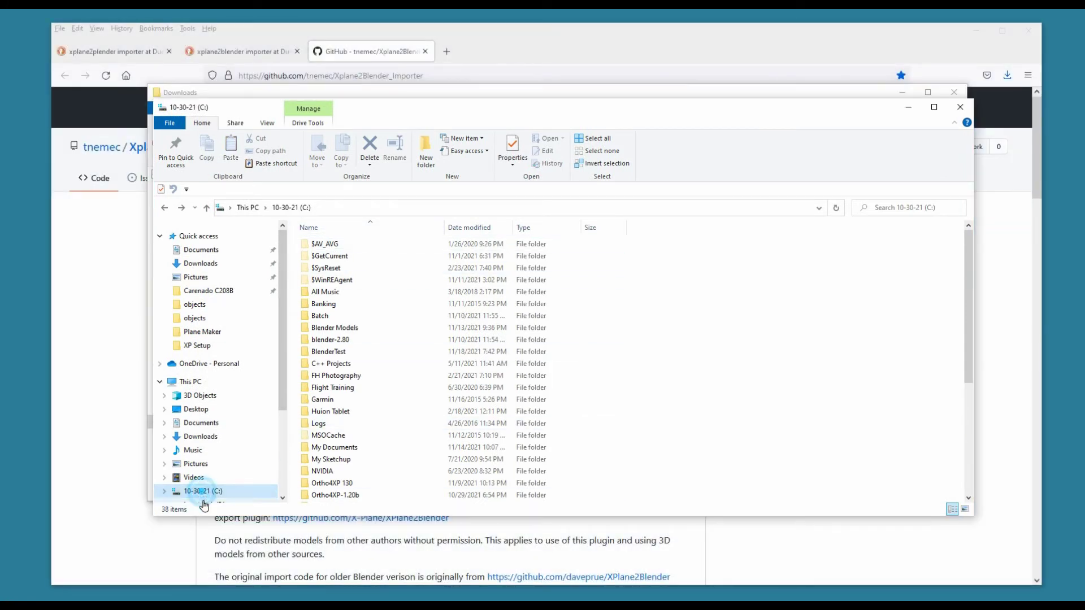
{"action": "left_click", "coordinate": [314, 356]}
{"action": "double_click", "coordinate": [315, 356]}
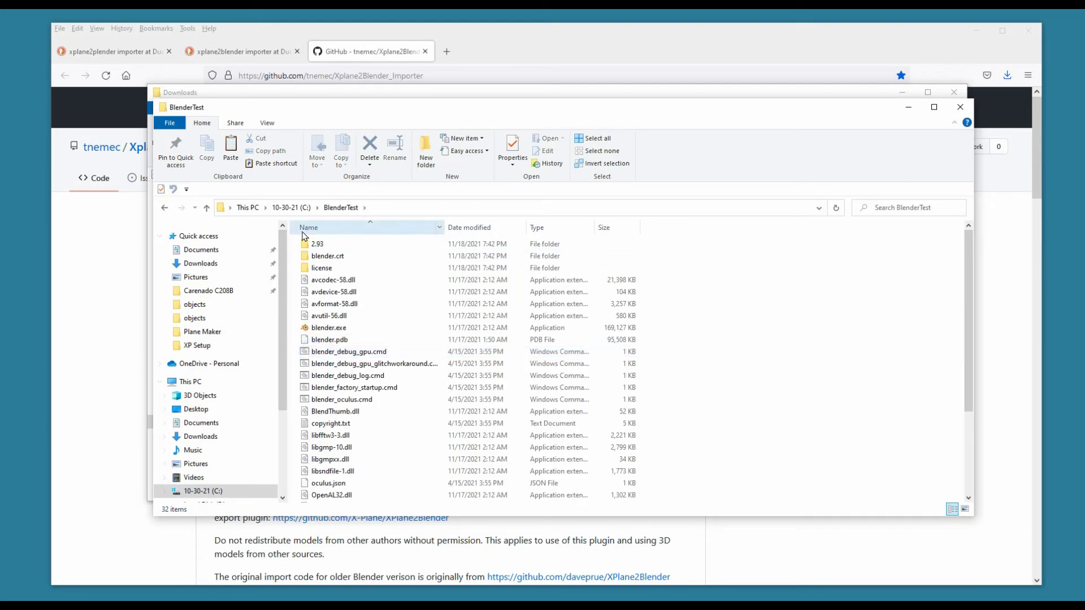
{"action": "left_click", "coordinate": [309, 248]}
{"action": "double_click", "coordinate": [310, 248]}
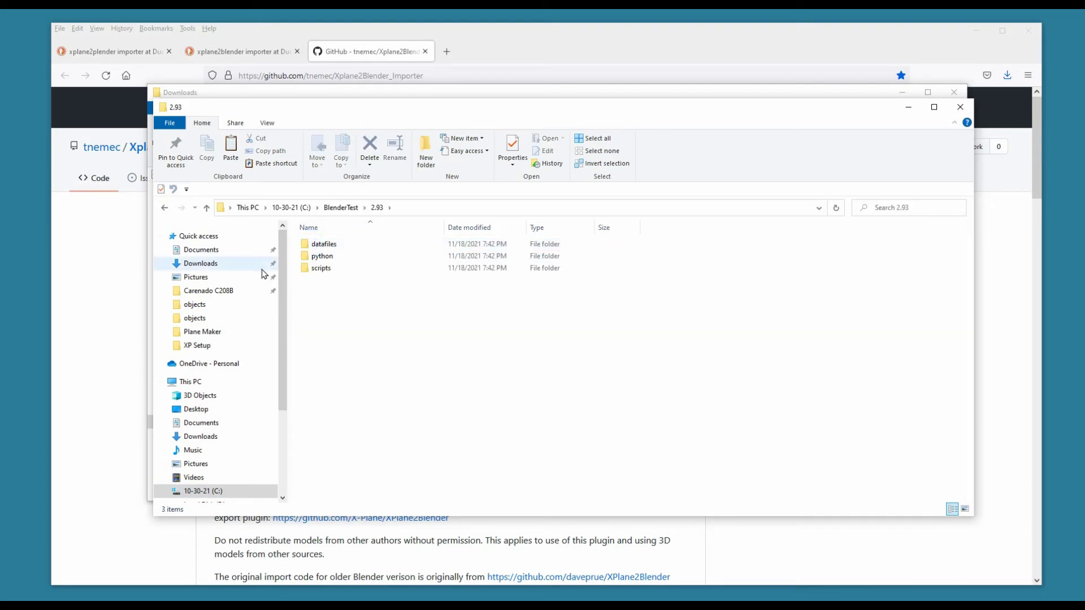
{"action": "left_click", "coordinate": [321, 273]}
{"action": "double_click", "coordinate": [322, 273]}
{"action": "left_click", "coordinate": [315, 244]}
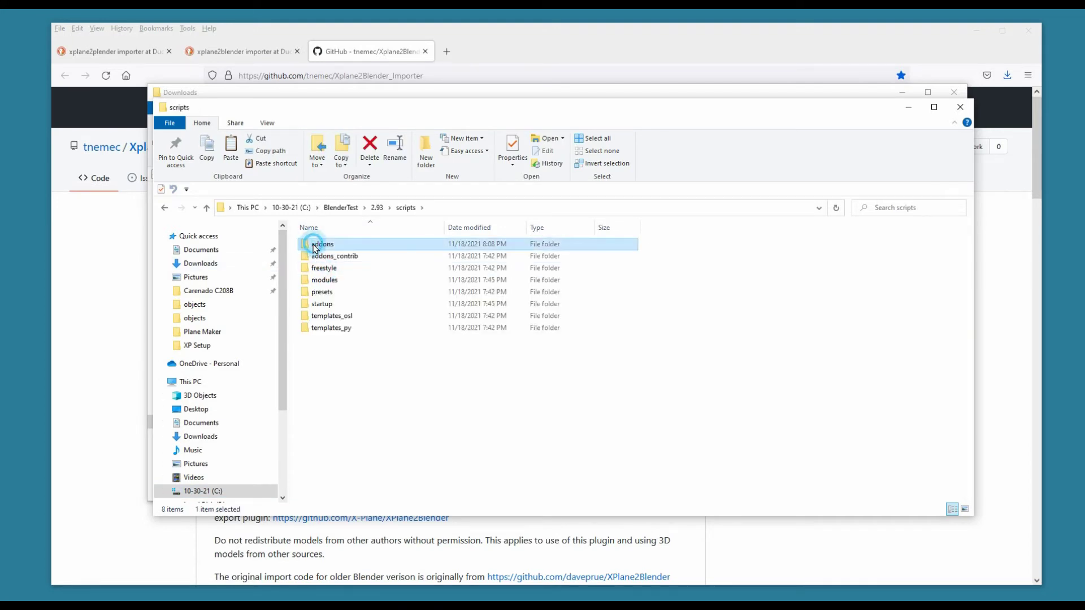
{"action": "double_click", "coordinate": [314, 244]}
Open the XPlane2Blender-master folder and cut its io_xplane2blender subfolder
{"action": "left_click_drag", "start_coordinate": [966, 272], "coordinate": [944, 410]}
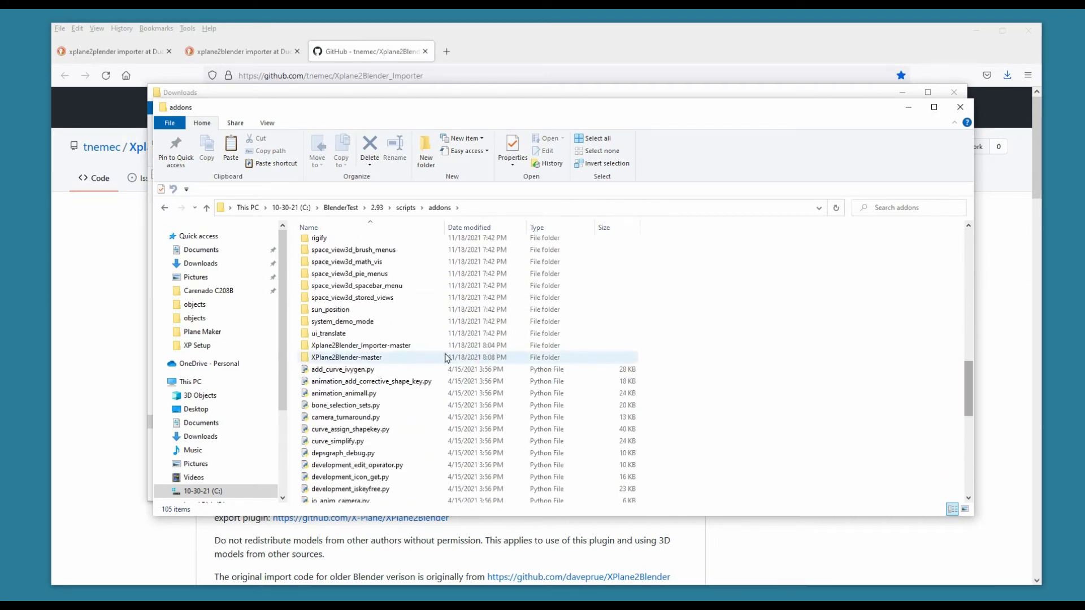
{"action": "double_click", "coordinate": [318, 358]}
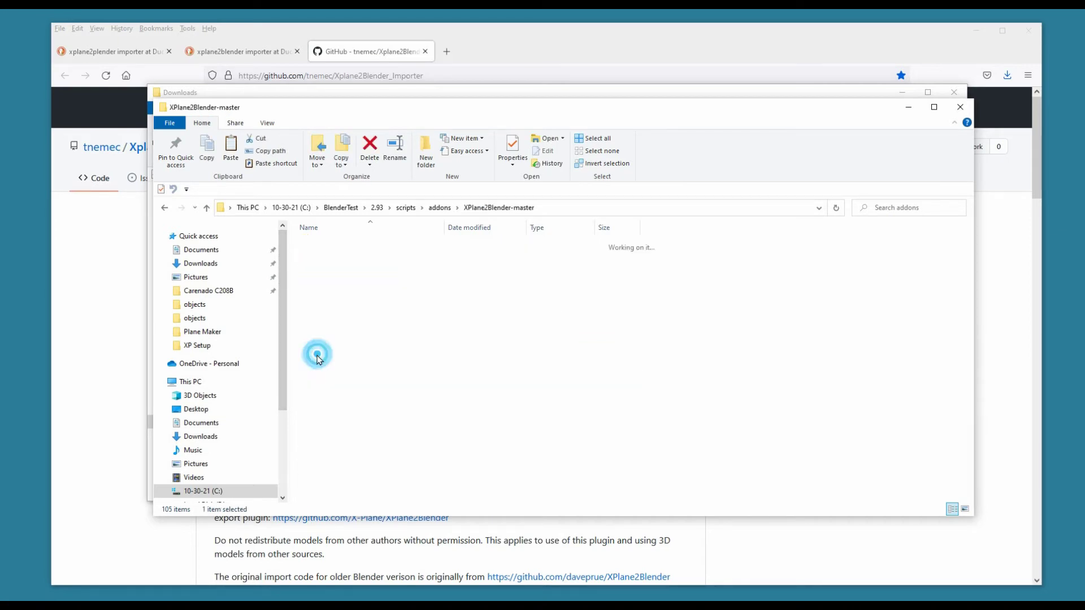
{"action": "left_click", "coordinate": [315, 247]}
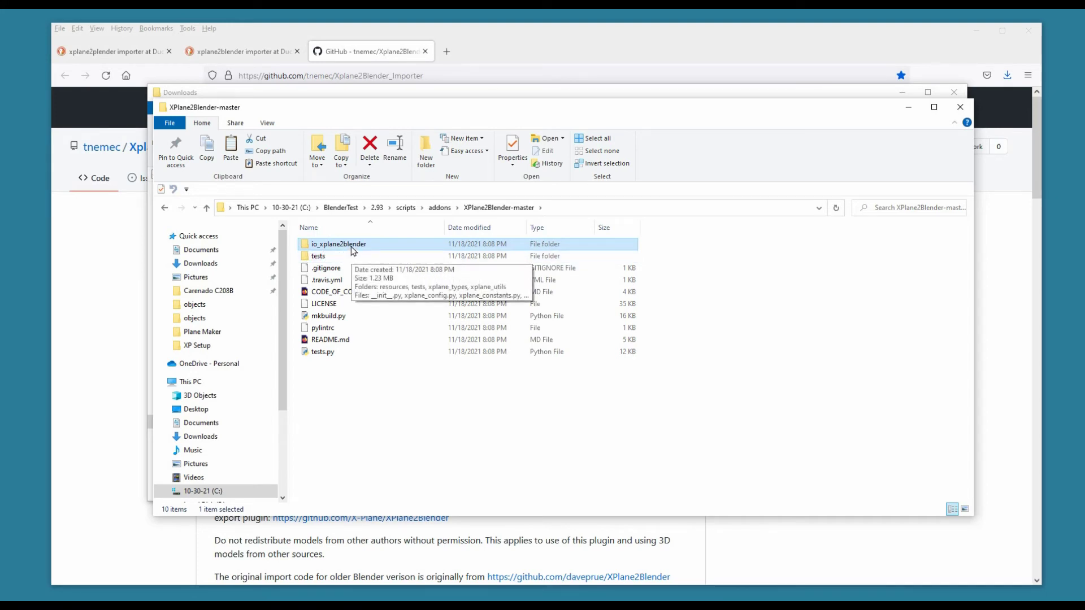
{"action": "right_click", "coordinate": [351, 246]}
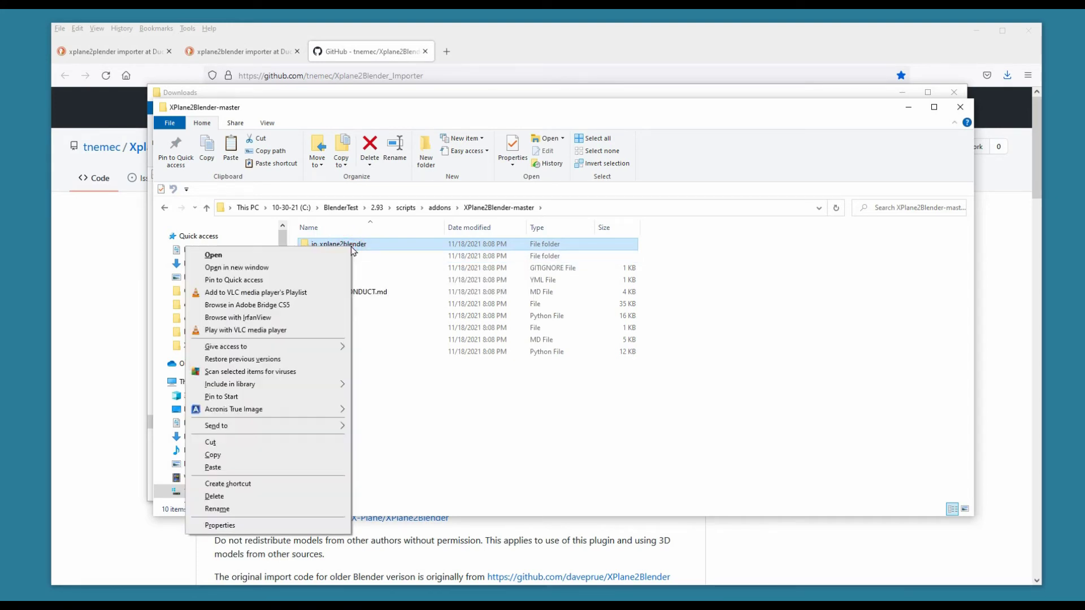
{"action": "left_click", "coordinate": [223, 444]}
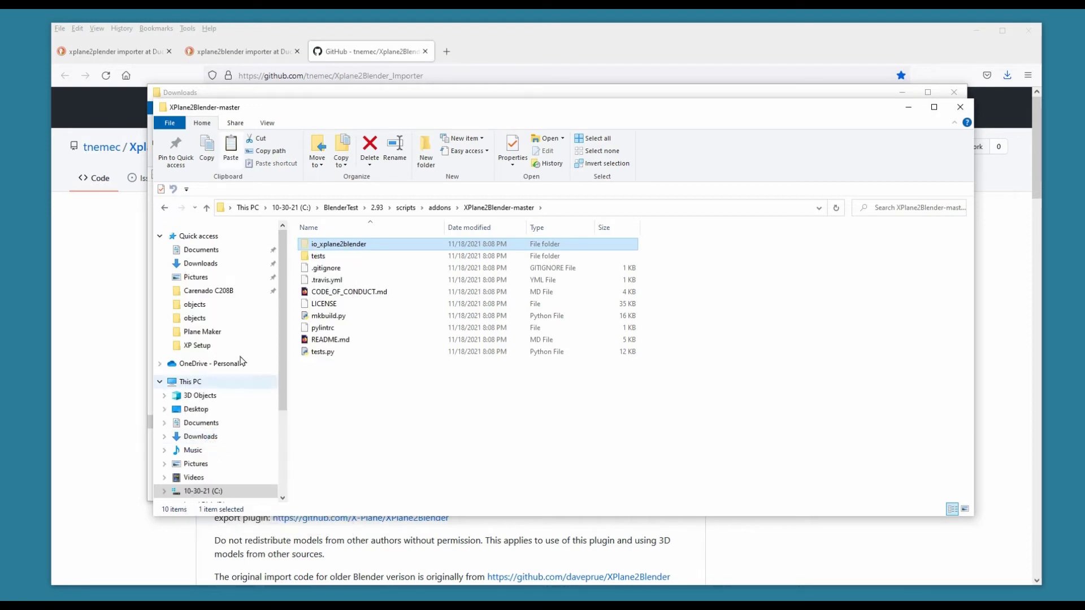
Return to the addons folder and paste the io_xplane2blender folder directly into it
{"action": "left_click", "coordinate": [164, 208]}
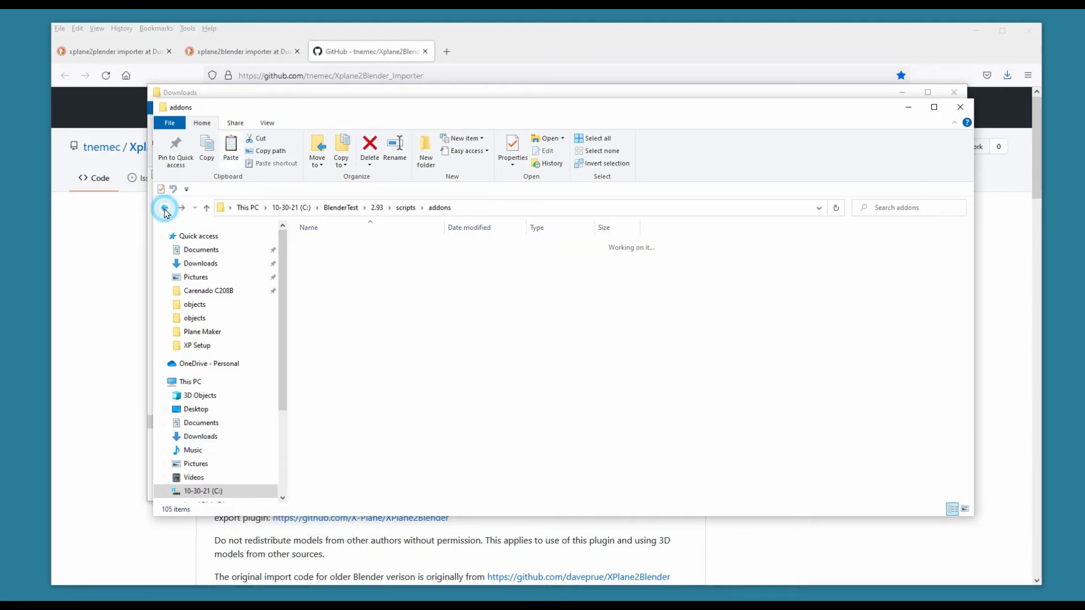
{"action": "left_click", "coordinate": [672, 384]}
{"action": "left_click_drag", "start_coordinate": [964, 371], "coordinate": [968, 429]}
{"action": "right_click", "coordinate": [721, 328]}
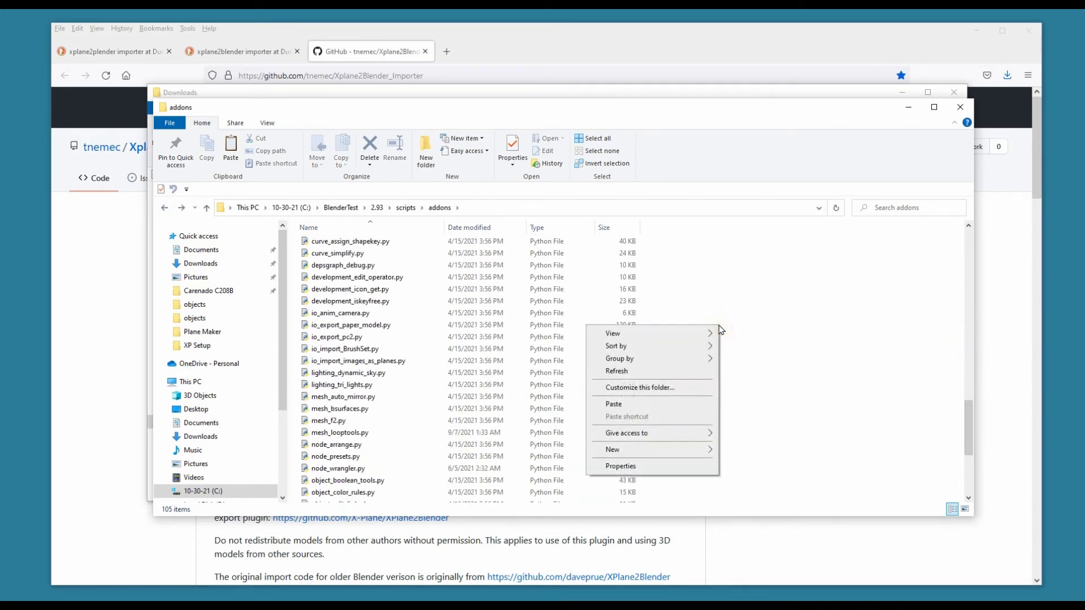
{"action": "left_click", "coordinate": [620, 403]}
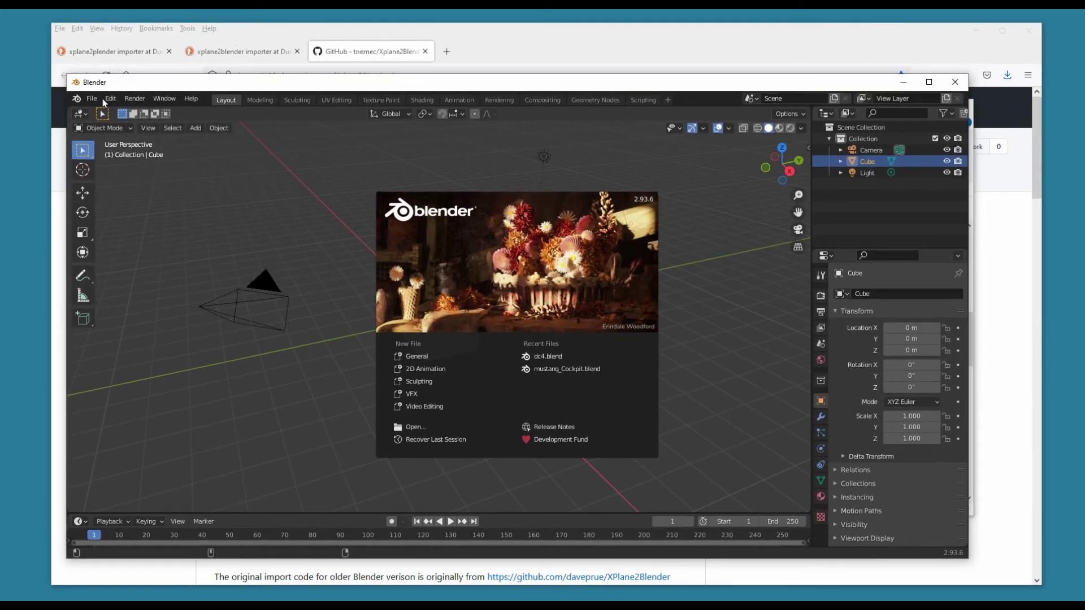
Switch to Blender and look through the available export formats for an X-Plane entry
{"action": "left_click", "coordinate": [89, 99]}
{"action": "left_click", "coordinate": [90, 99]}
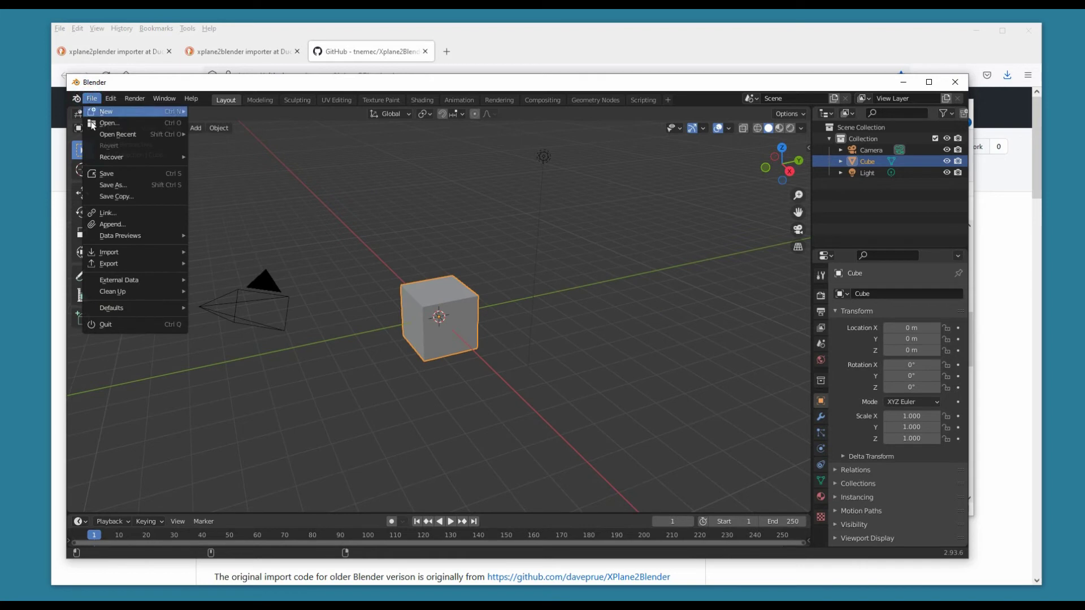
{"action": "mouse_move", "coordinate": [126, 267]}
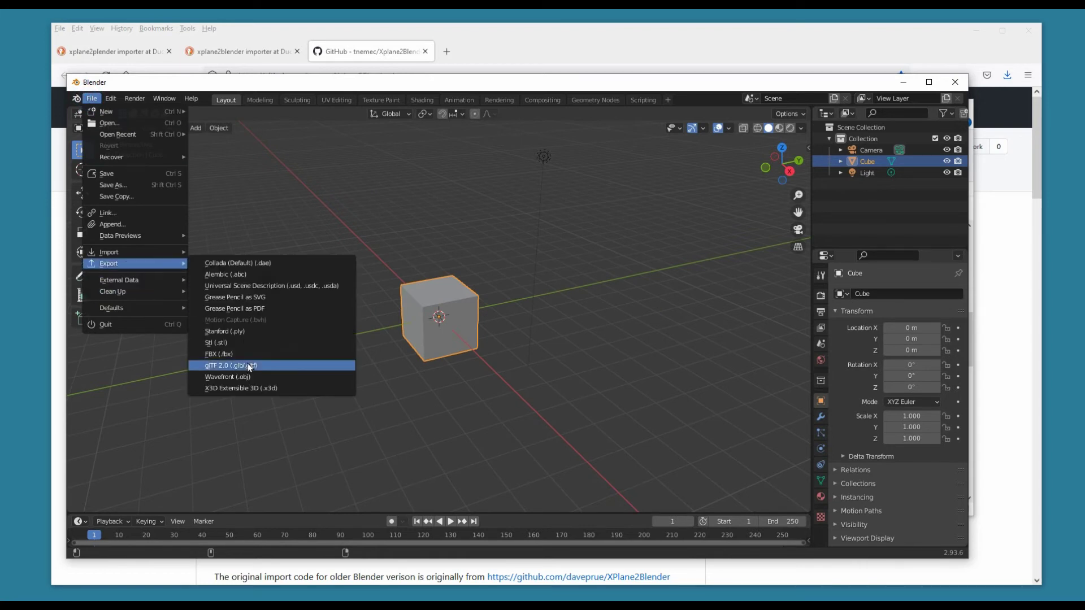
{"action": "left_click", "coordinate": [253, 185]}
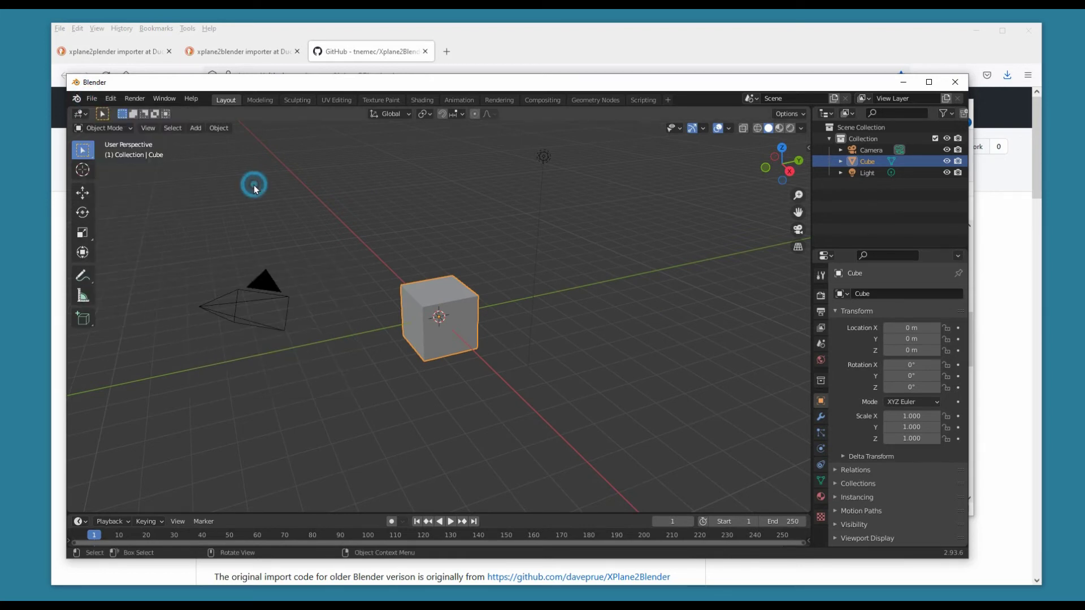
Open the add-on preferences and filter the add-ons by "x-"
{"action": "left_click", "coordinate": [108, 100]}
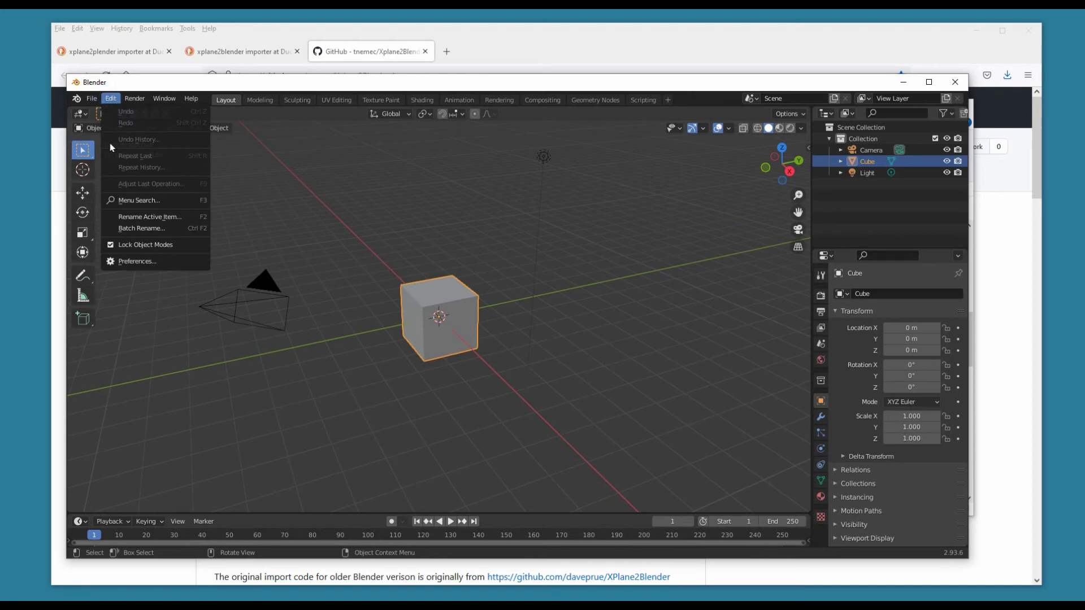
{"action": "left_click", "coordinate": [139, 270]}
{"action": "left_click_drag", "start_coordinate": [138, 108], "coordinate": [526, 147]}
{"action": "left_click", "coordinate": [631, 175]}
{"action": "type", "text": "x"}
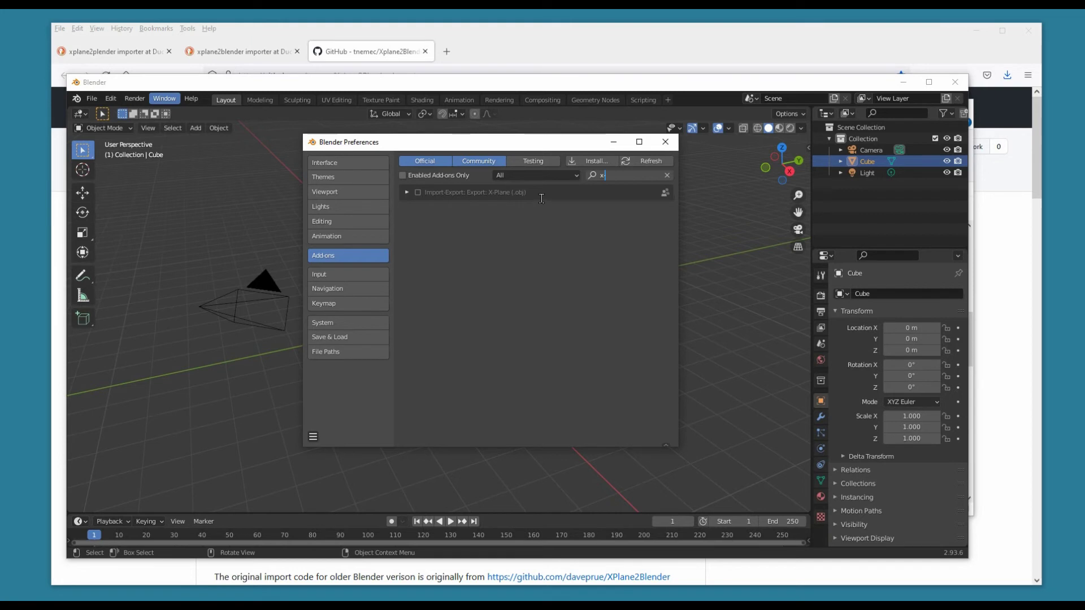
{"action": "type", "text": "-"}
Enable the Import-Export: Export: X-Plane (.obj) add-on, save the preferences and close them
{"action": "left_click", "coordinate": [418, 193]}
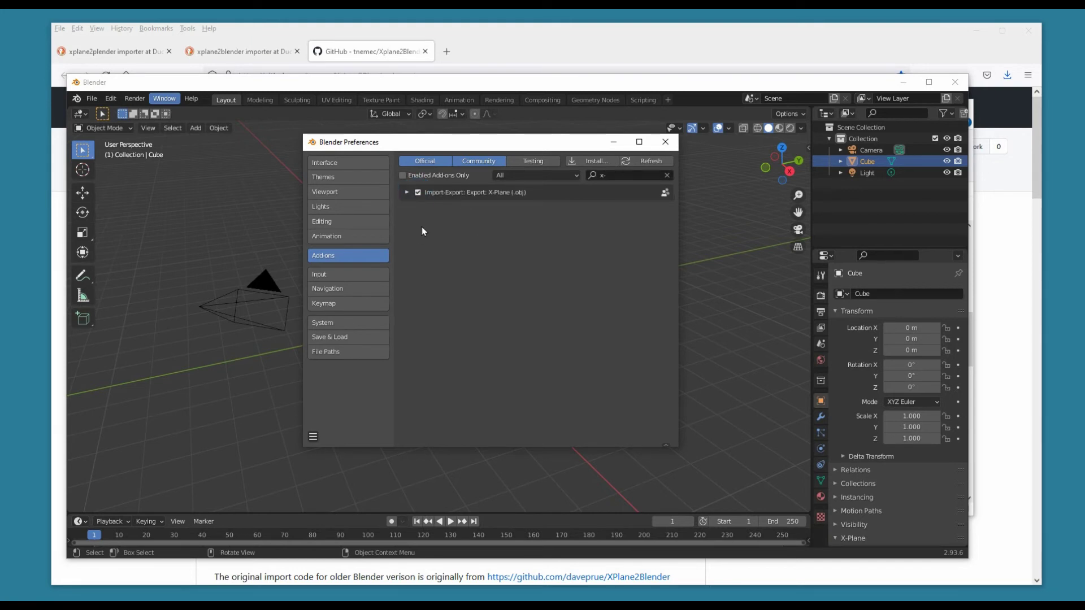
{"action": "left_click", "coordinate": [313, 437]}
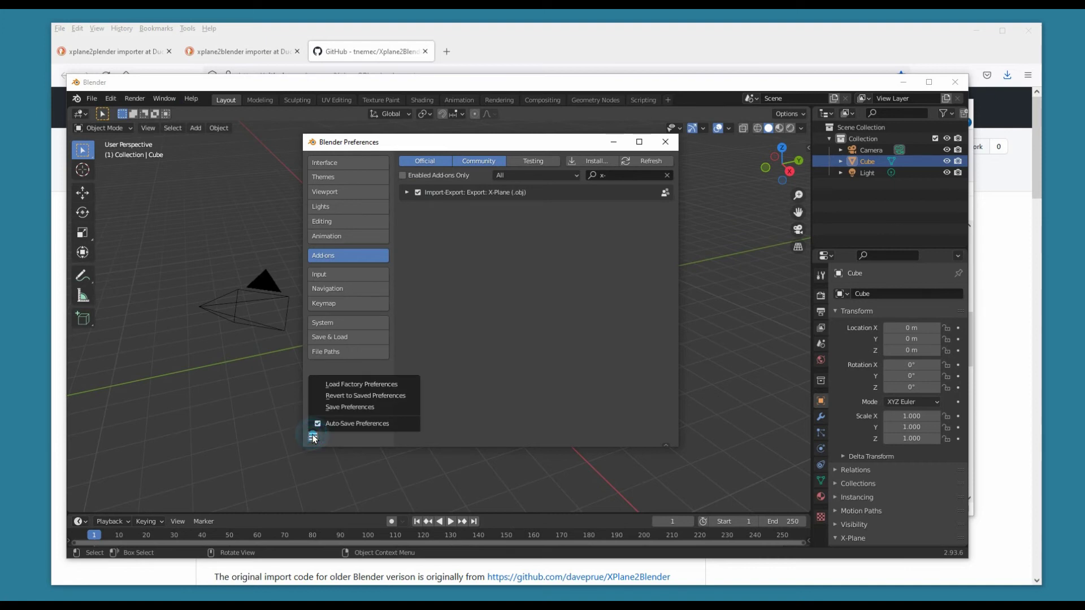
{"action": "left_click", "coordinate": [341, 408]}
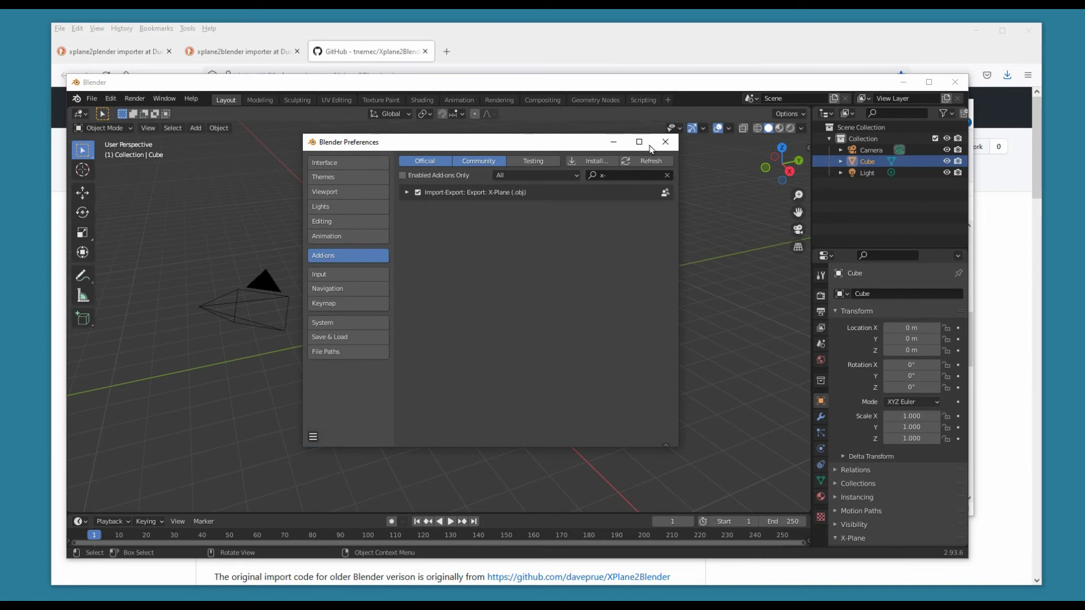
{"action": "left_click", "coordinate": [665, 142]}
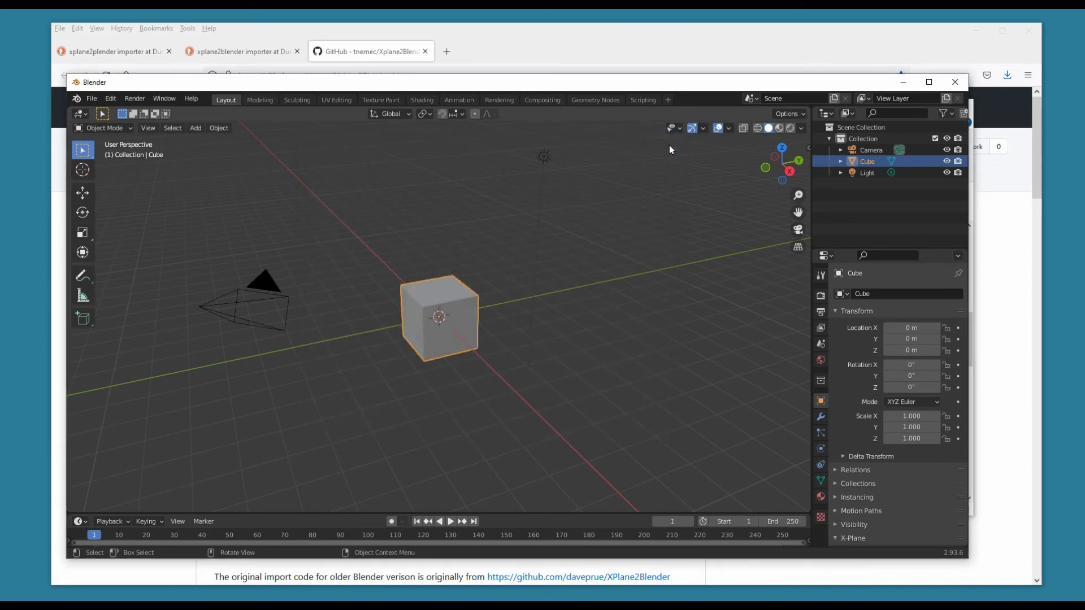
Recheck the export formats for the X-Plane object exporter with the add-on enabled
{"action": "left_click", "coordinate": [92, 99]}
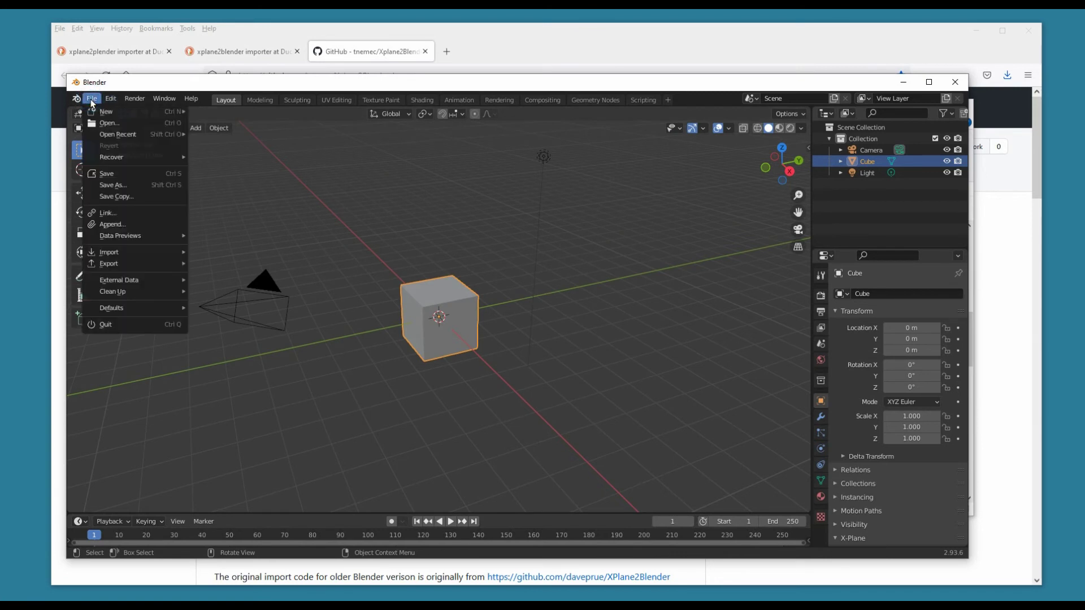
{"action": "mouse_move", "coordinate": [117, 267]}
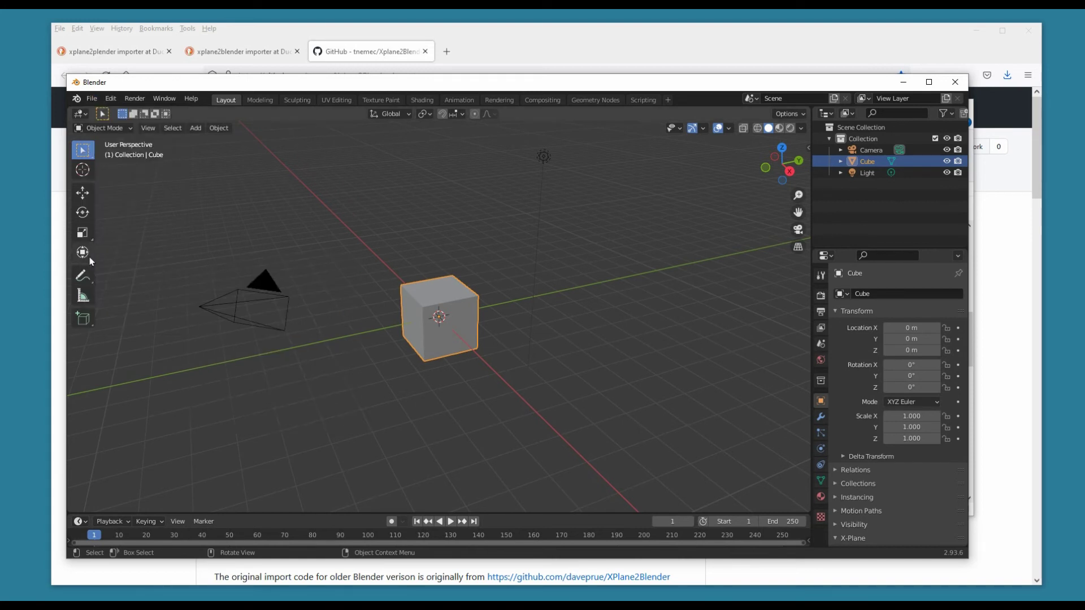
Look through the available import formats for an X-Plane entry
{"action": "left_click", "coordinate": [89, 102]}
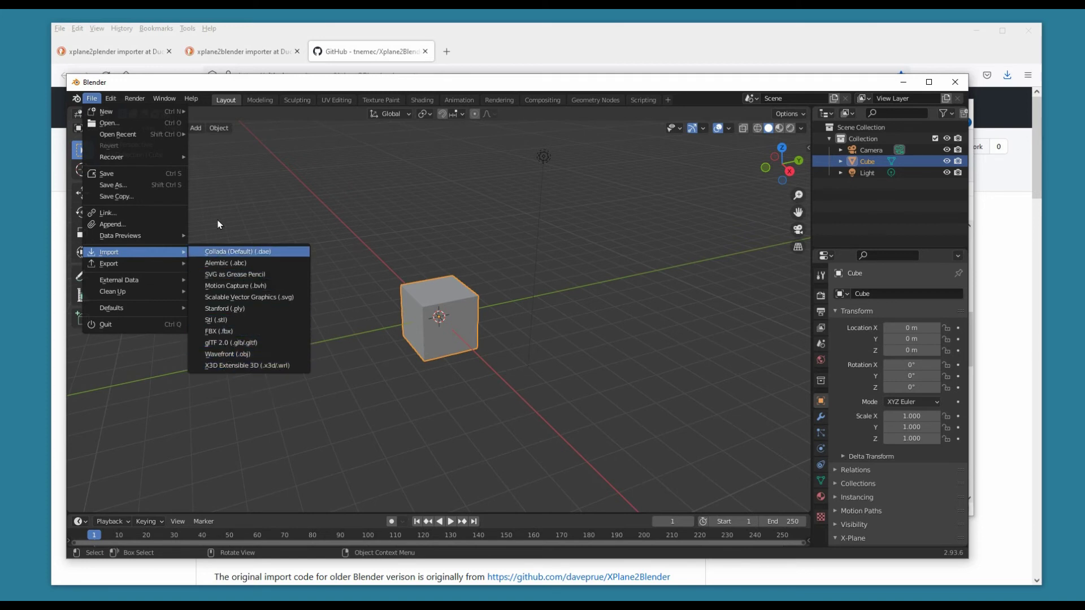
{"action": "key", "text": "Escape"}
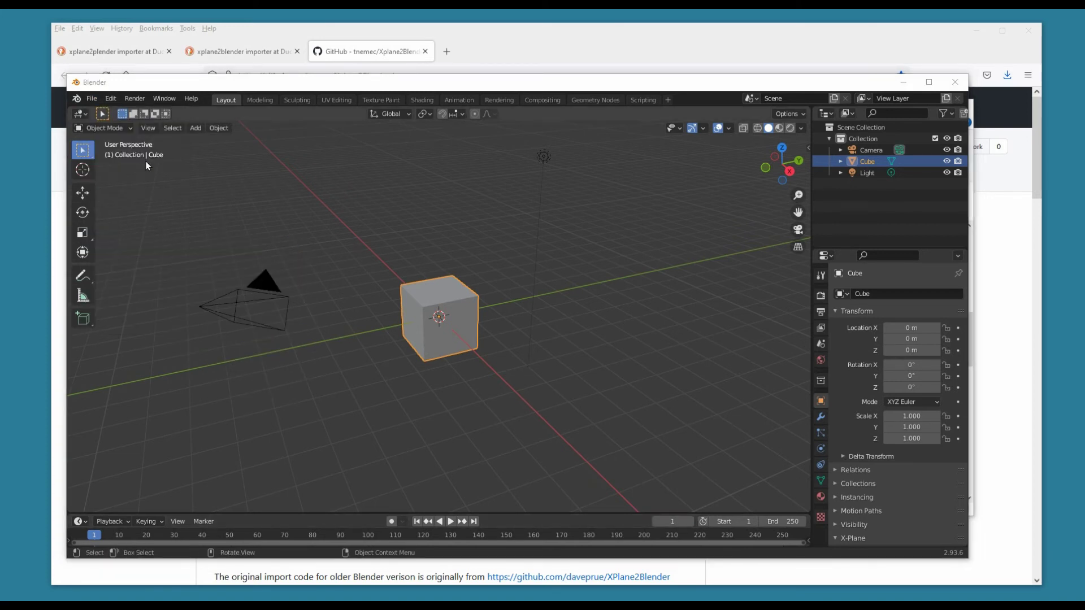
Enable the Import-Export: Import X-Plane OBJ add-on in the preferences, save the preferences and close them
{"action": "left_click", "coordinate": [111, 100]}
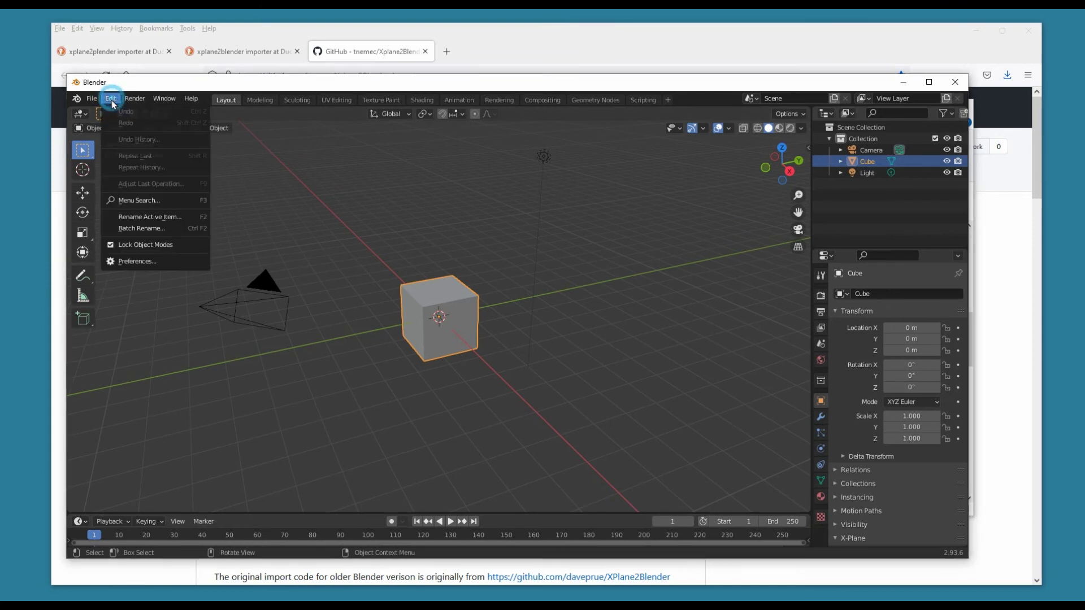
{"action": "left_click", "coordinate": [137, 261]}
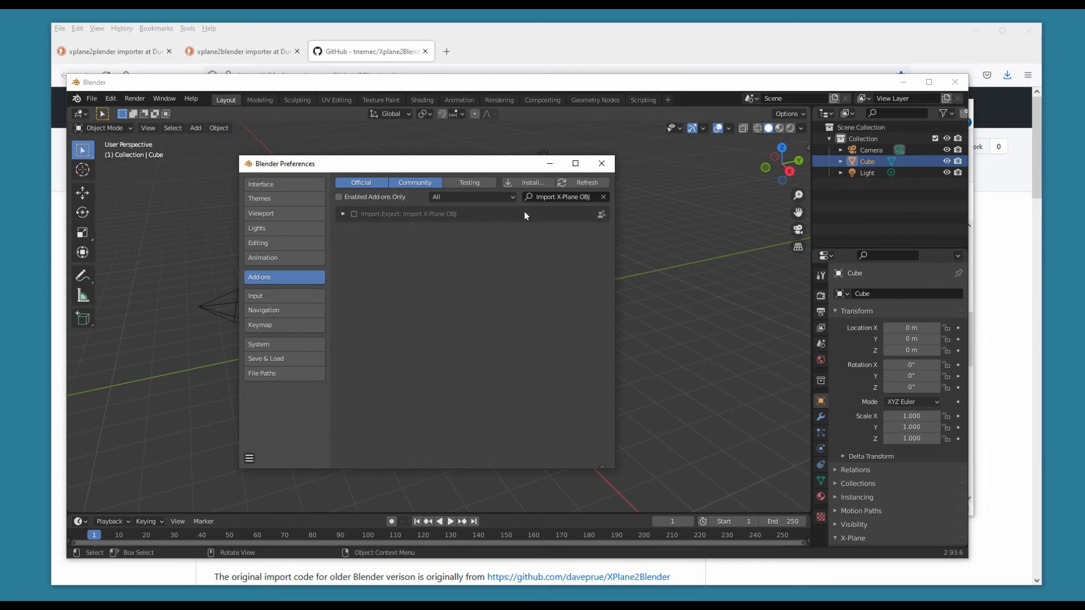
{"action": "left_click", "coordinate": [354, 214]}
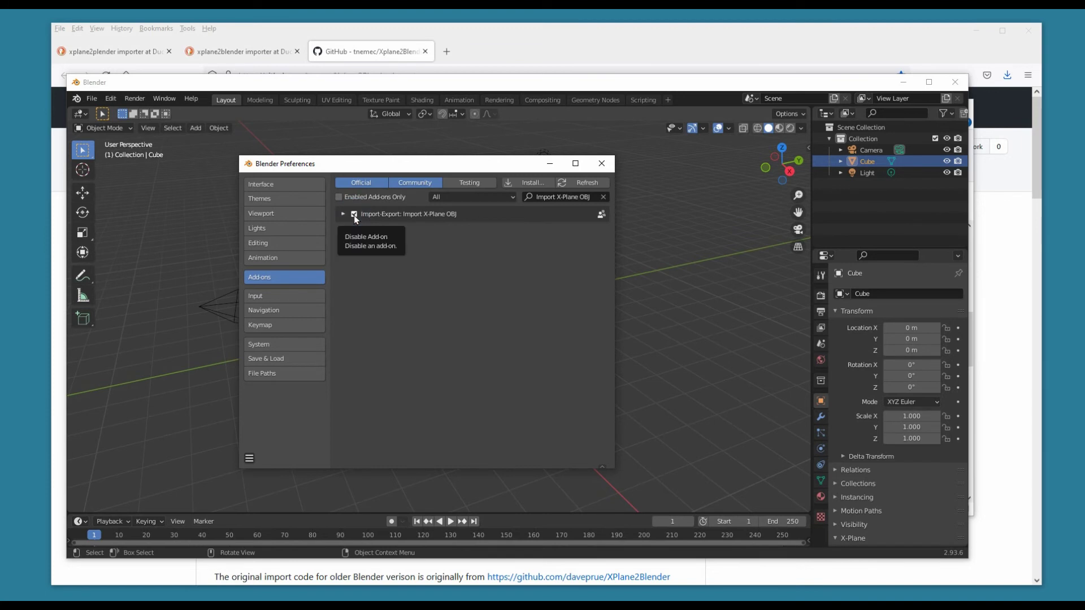
{"action": "left_click", "coordinate": [247, 459]}
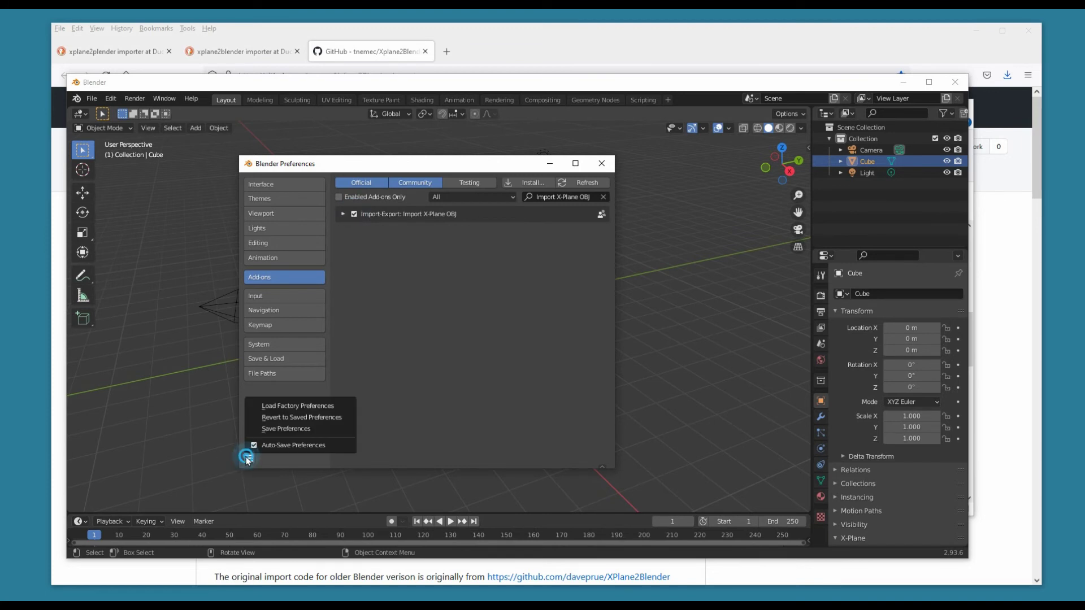
{"action": "left_click", "coordinate": [272, 431]}
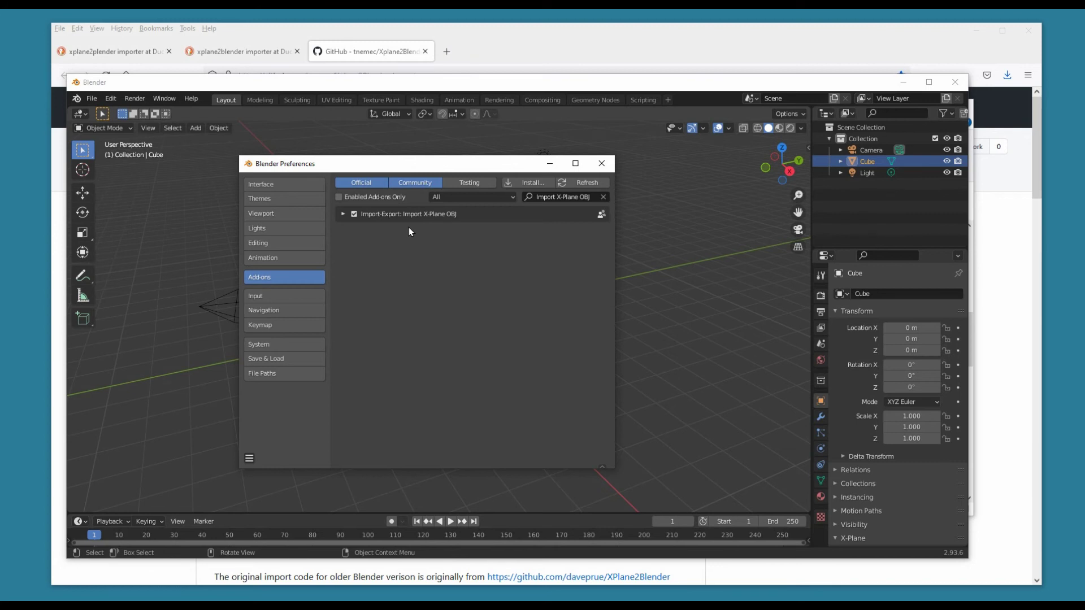
{"action": "left_click", "coordinate": [249, 459]}
{"action": "left_click", "coordinate": [262, 430]}
{"action": "left_click", "coordinate": [602, 164]}
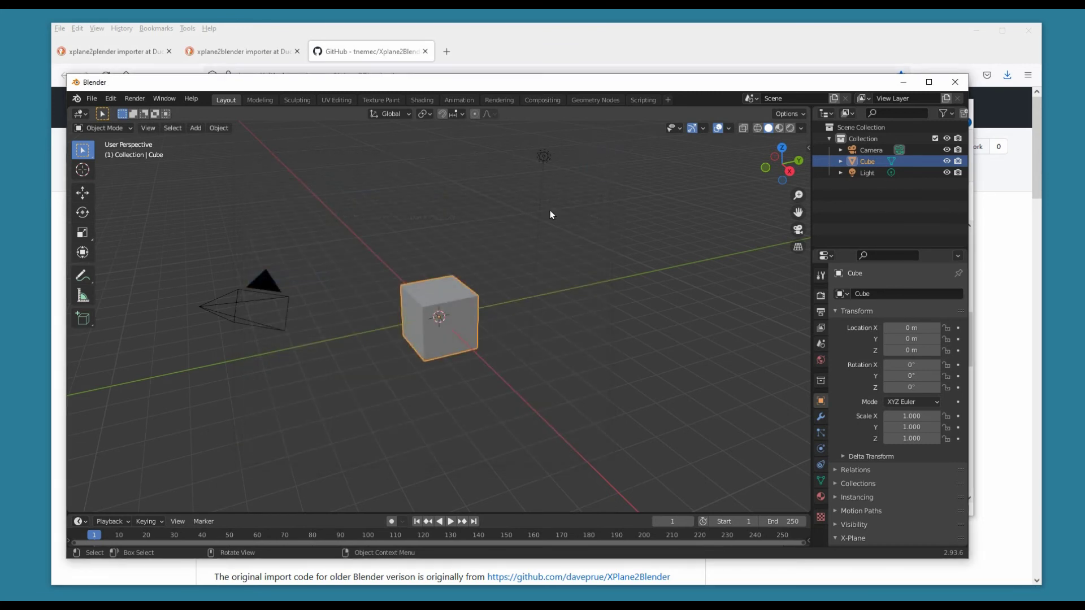
Recheck the import and export formats for X-Plane entries with both add-ons enabled
{"action": "left_click", "coordinate": [93, 101]}
{"action": "mouse_move", "coordinate": [111, 252]}
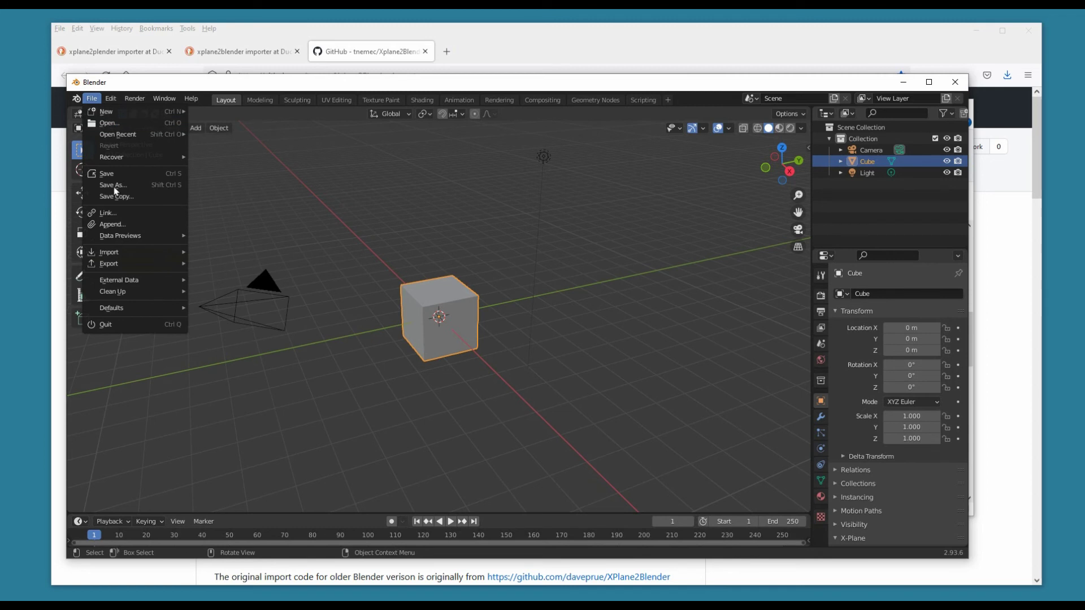
{"action": "mouse_move", "coordinate": [107, 271]}
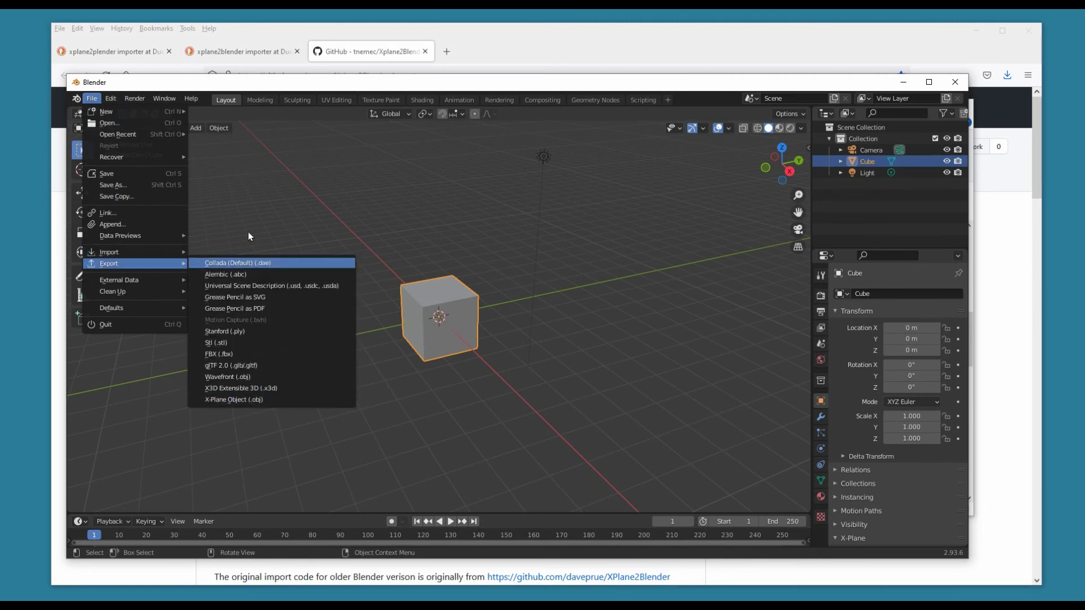
{"action": "left_click", "coordinate": [268, 204]}
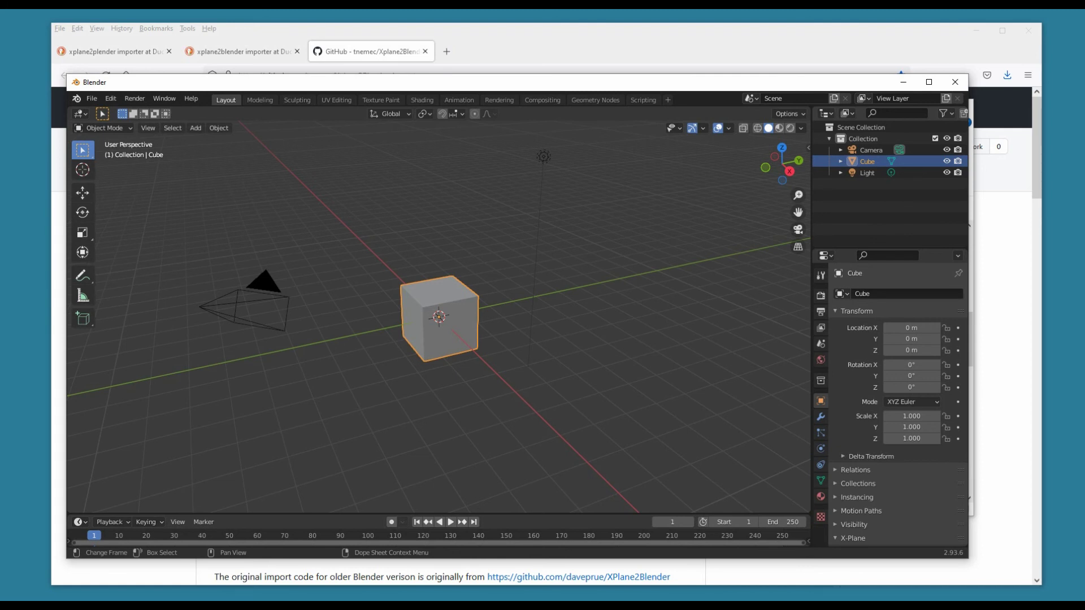
Reopen the add-on preferences and filter the add-ons by "x"
{"action": "left_click", "coordinate": [110, 99]}
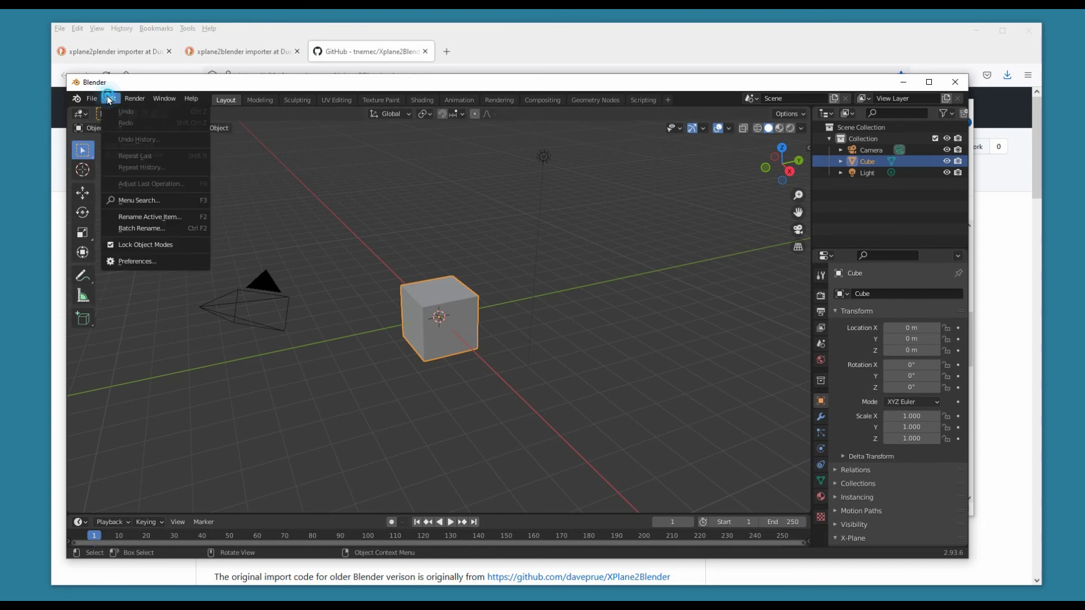
{"action": "left_click", "coordinate": [124, 261]}
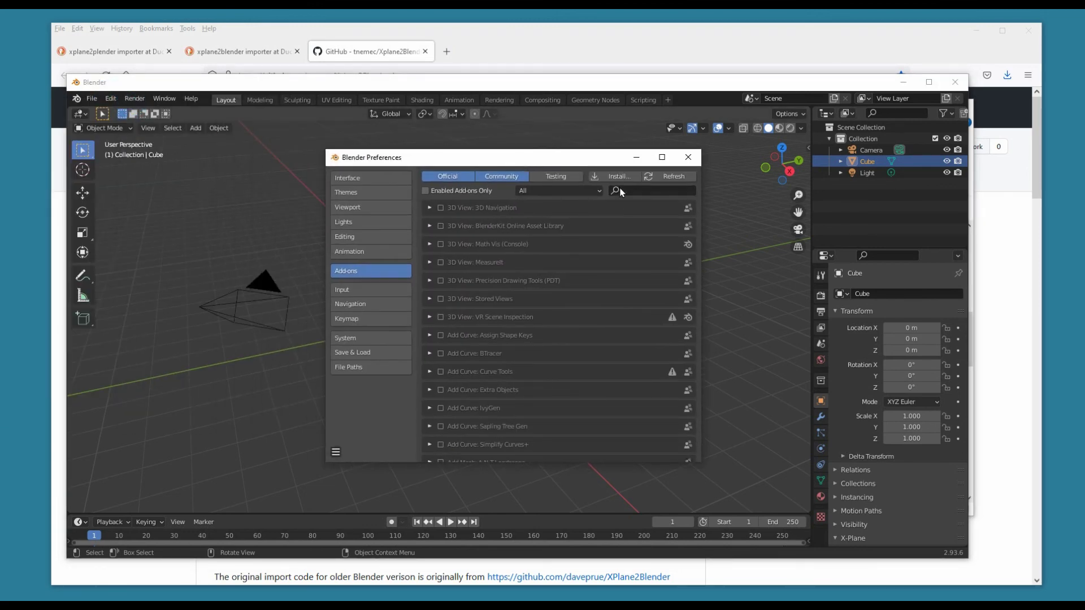
{"action": "left_click", "coordinate": [636, 194]}
{"action": "type", "text": "x"}
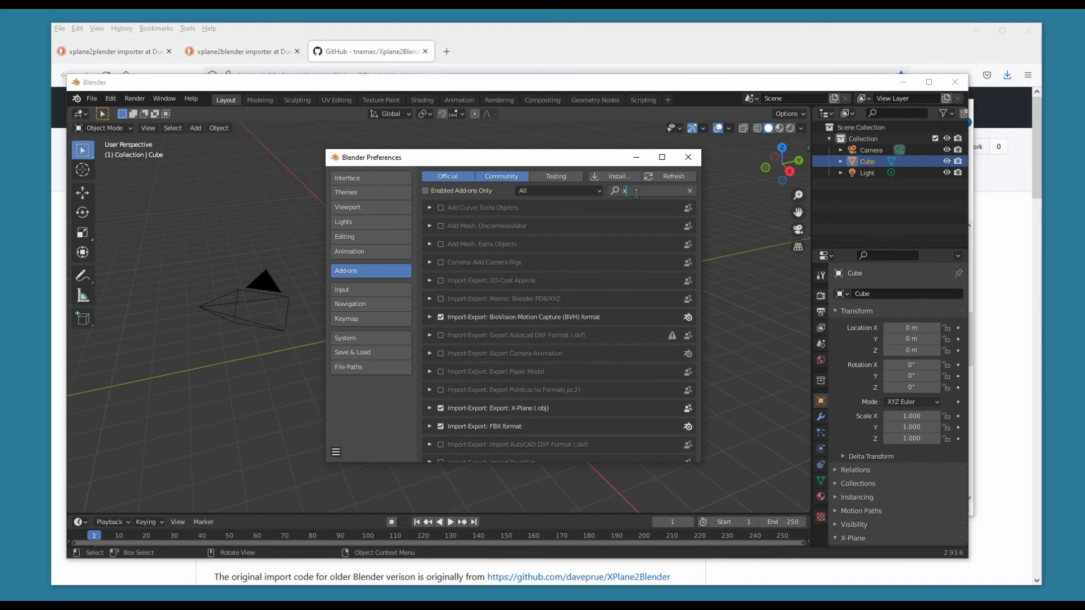